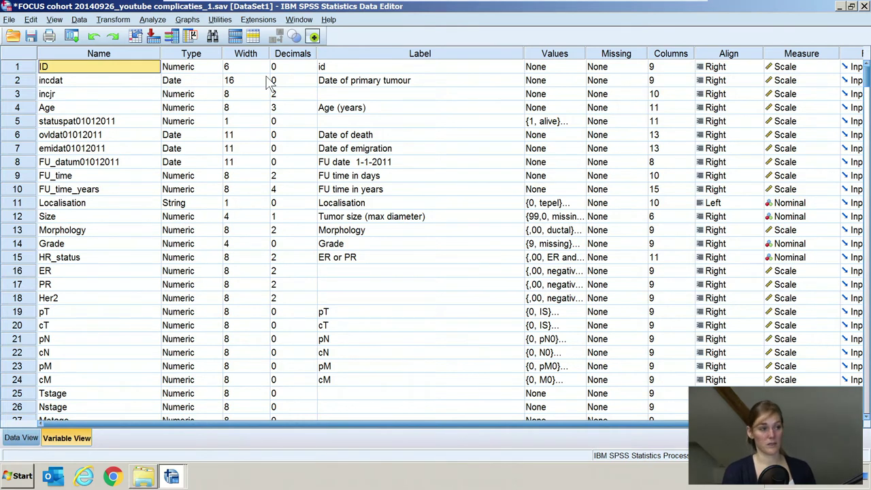
In Compute Variable, enter target variable age_groups with numeric expression 1
click(111, 20)
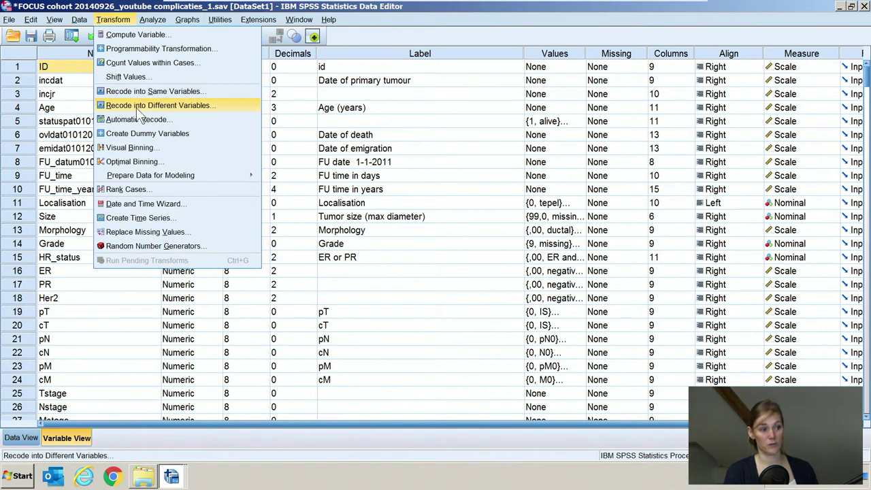
click(131, 38)
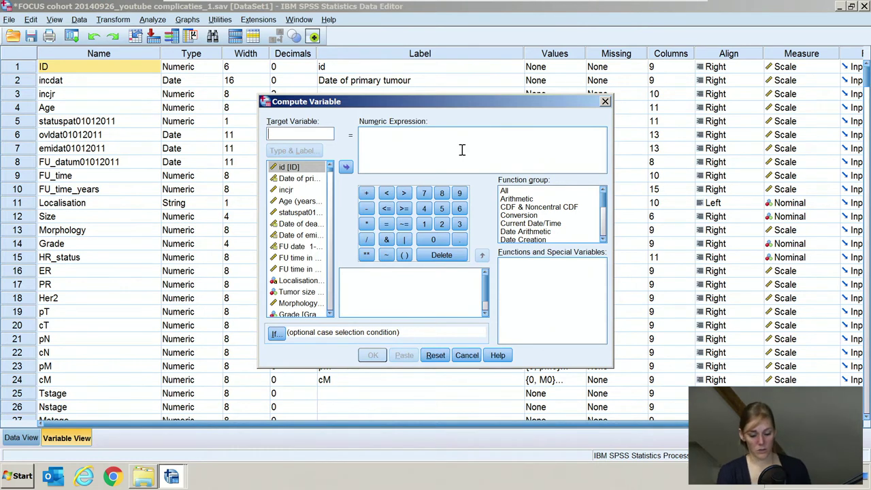
text(a)
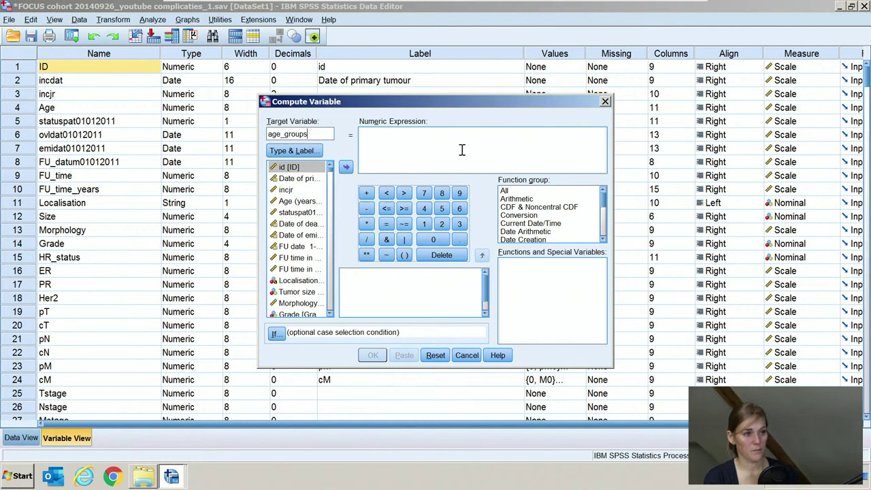
text(ge_groups)
click(455, 146)
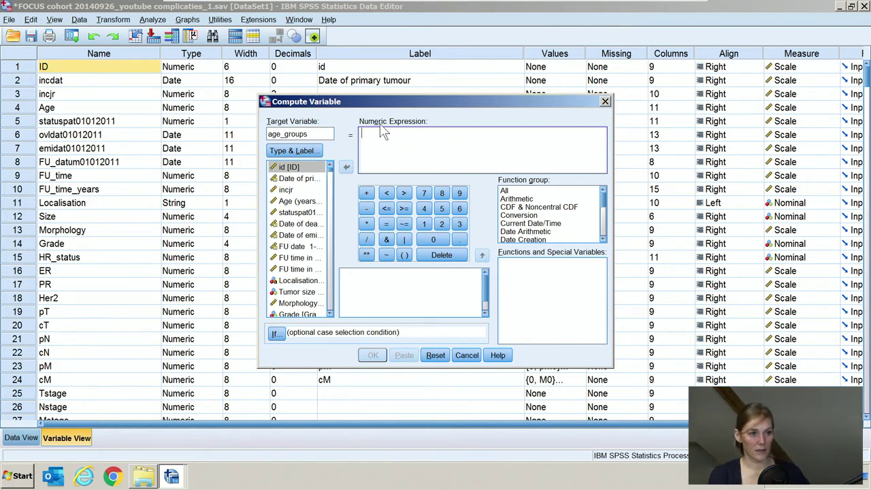
text(1)
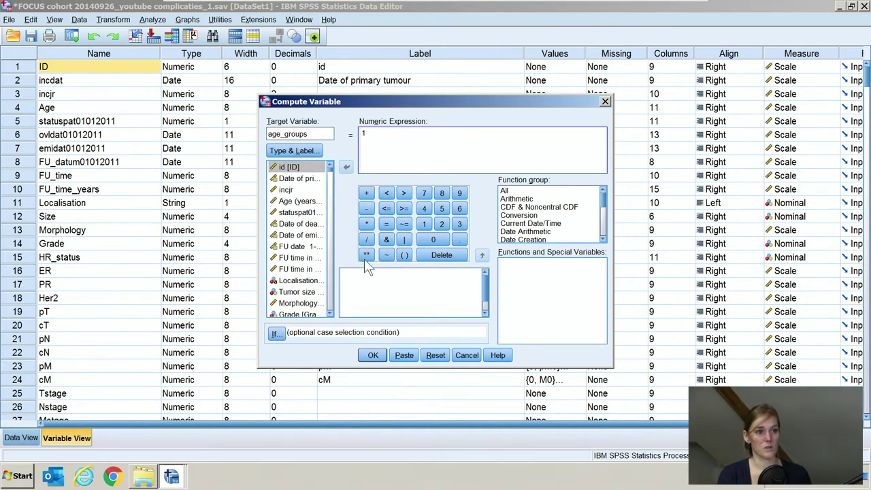
Limit age_groups = 1 to cases where Age < 70 and paste the command as syntax
click(276, 333)
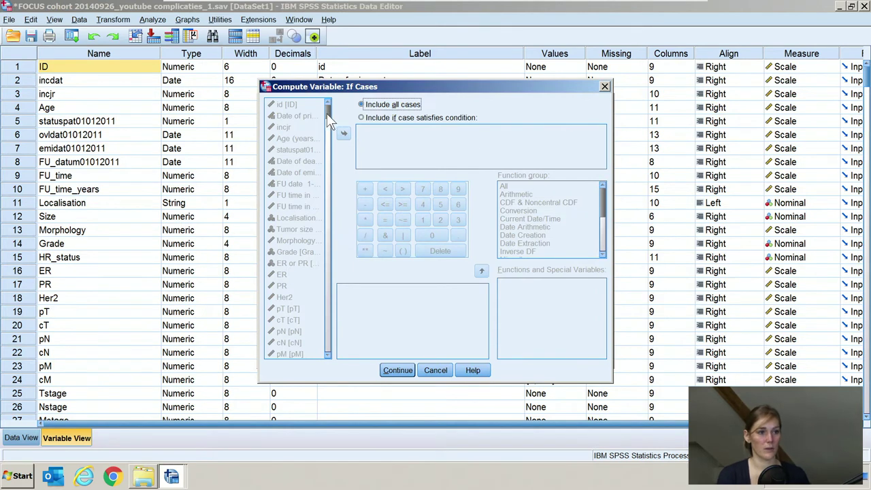
click(361, 117)
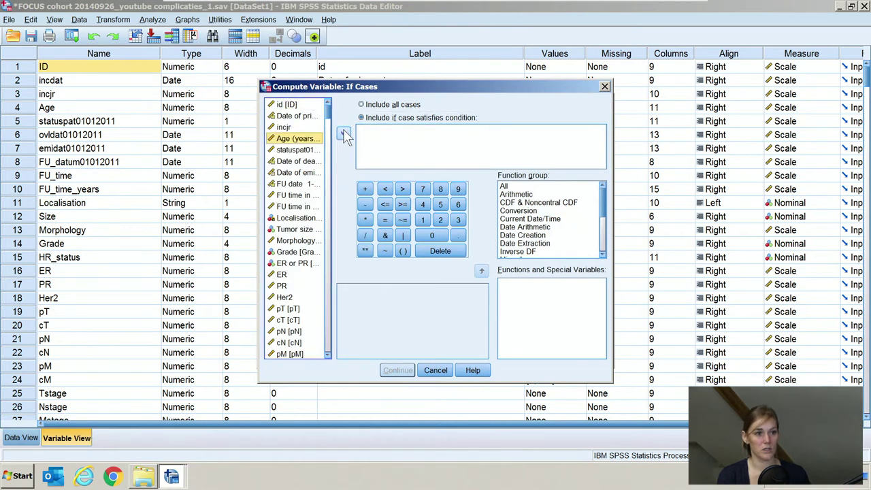
double_click(289, 139)
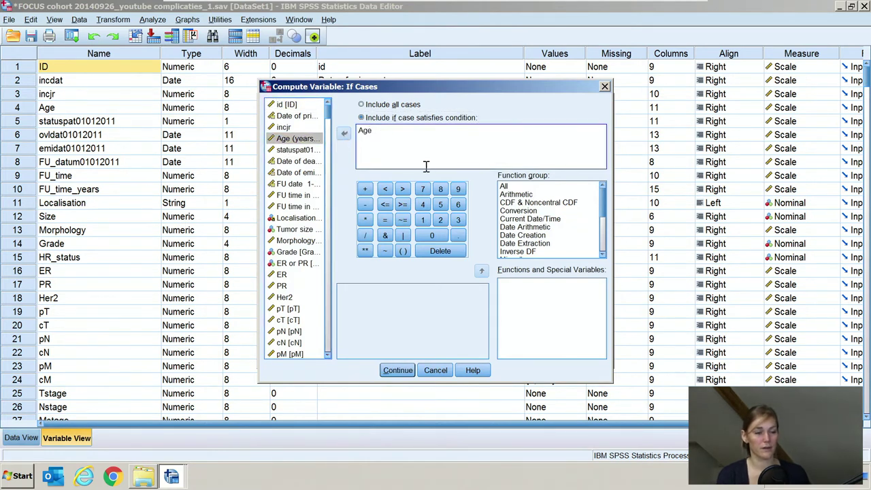
click(386, 189)
text(70)
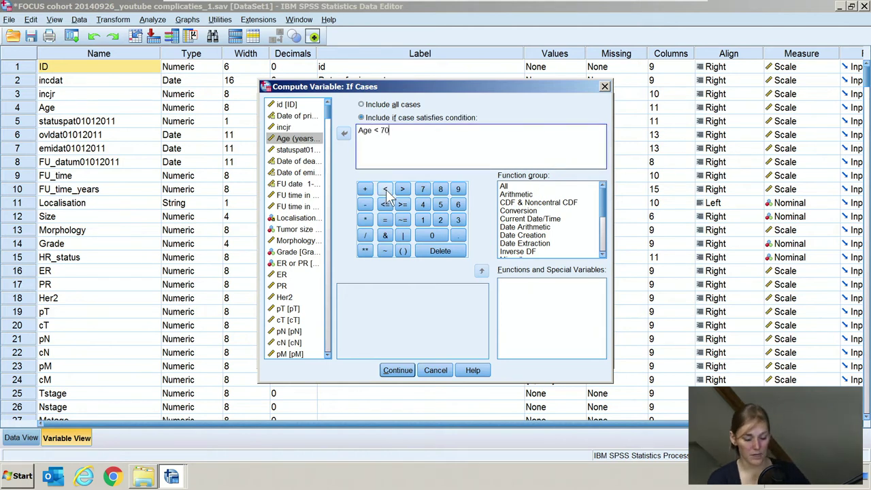
click(397, 370)
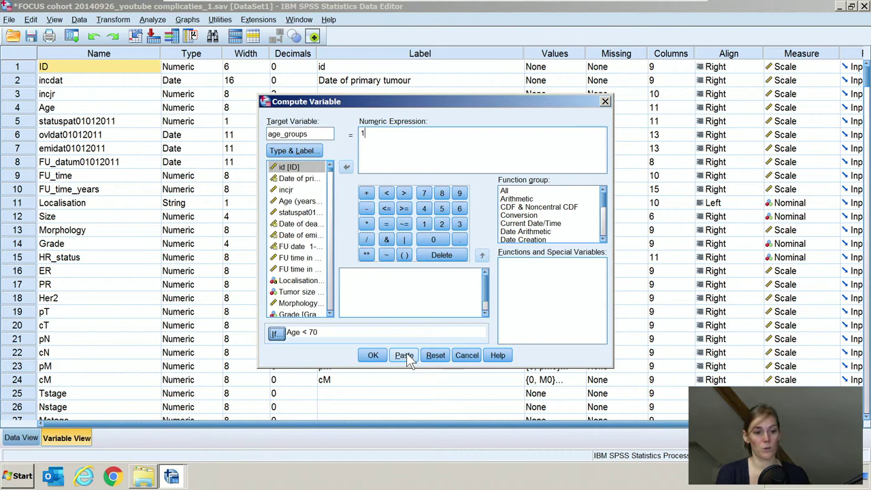
click(407, 352)
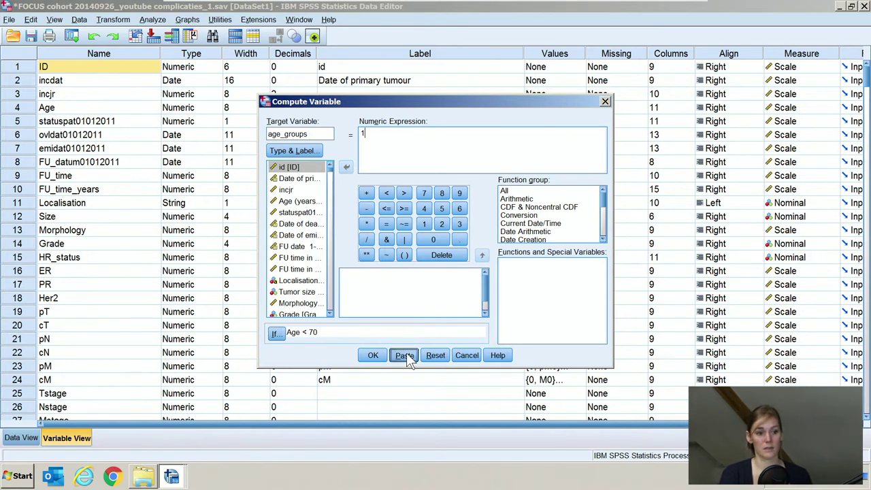
In the Syntax3 editor, add the comment '*making age categories' above the IF command
click(166, 478)
click(136, 447)
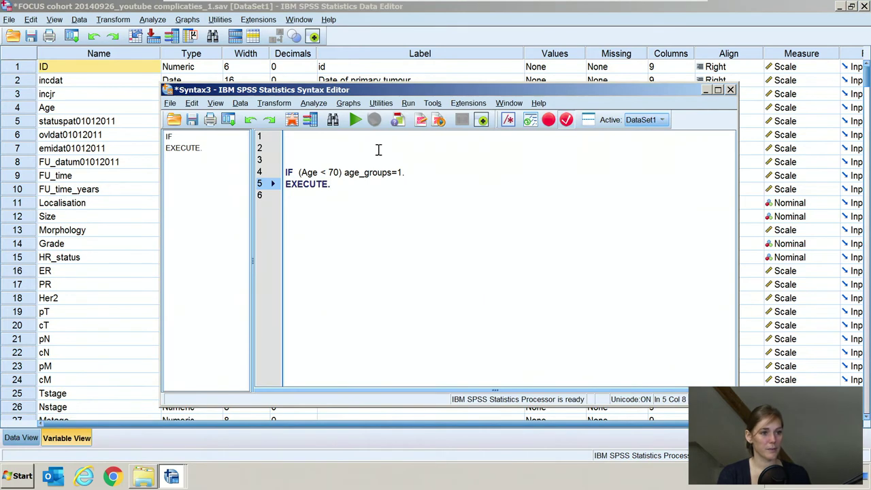
click(325, 145)
key(Delete)
key(Delete)
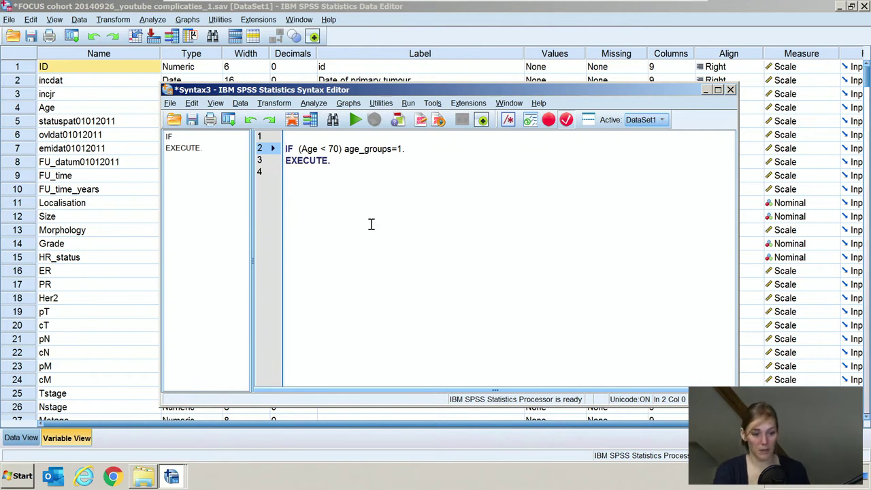
key(Return)
key(Return)
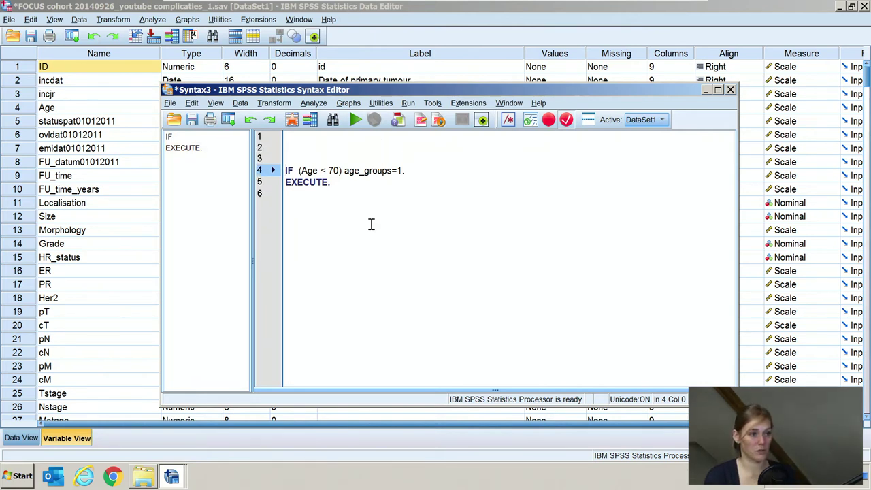
key(Up)
key(Up)
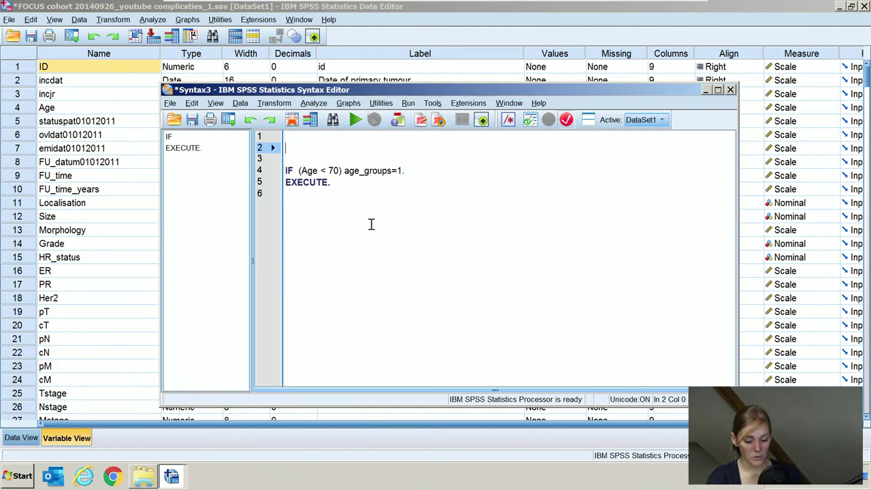
text(*makin)
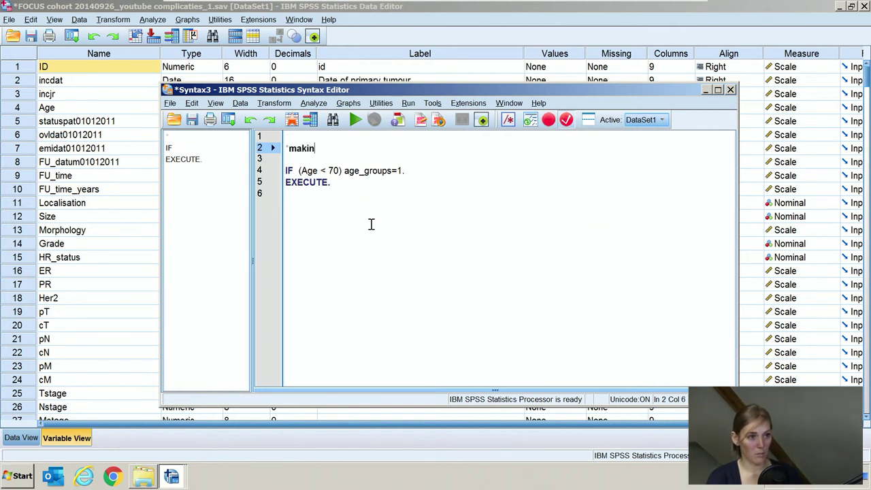
text(g age categories)
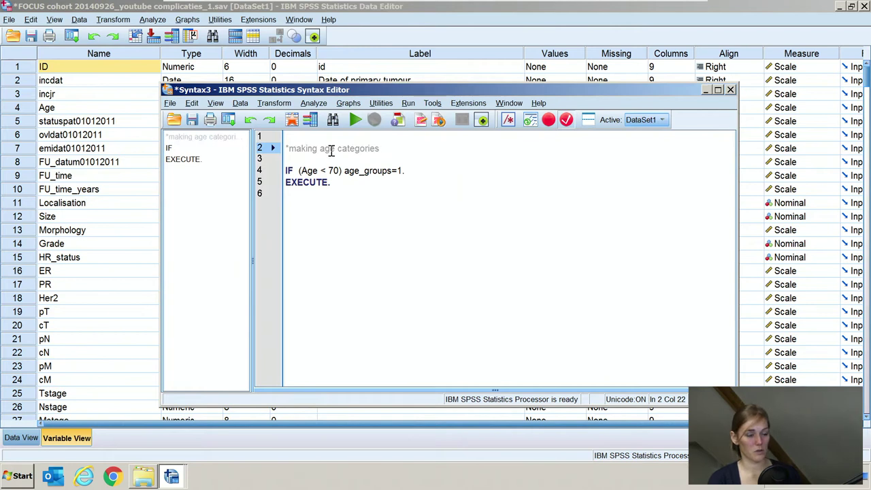
click(346, 168)
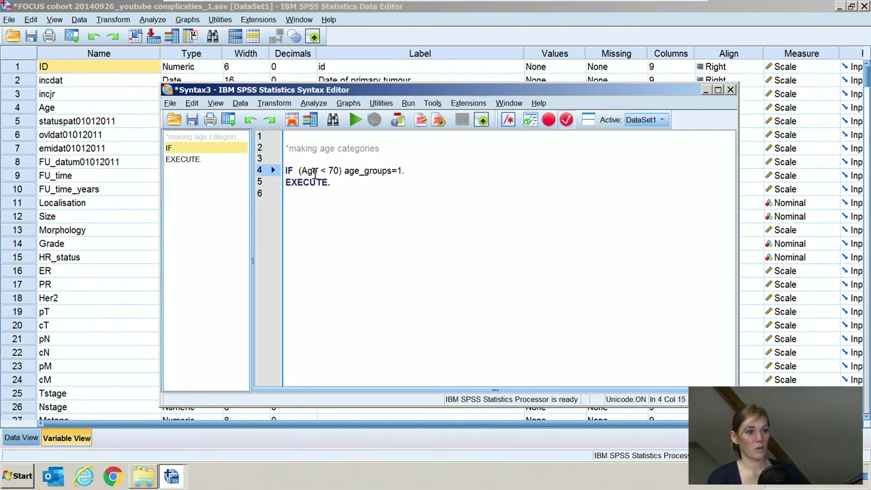
Reopen Compute Variable with value 2 for cases where Age >= 70 and paste it into syntax
click(380, 182)
click(229, 120)
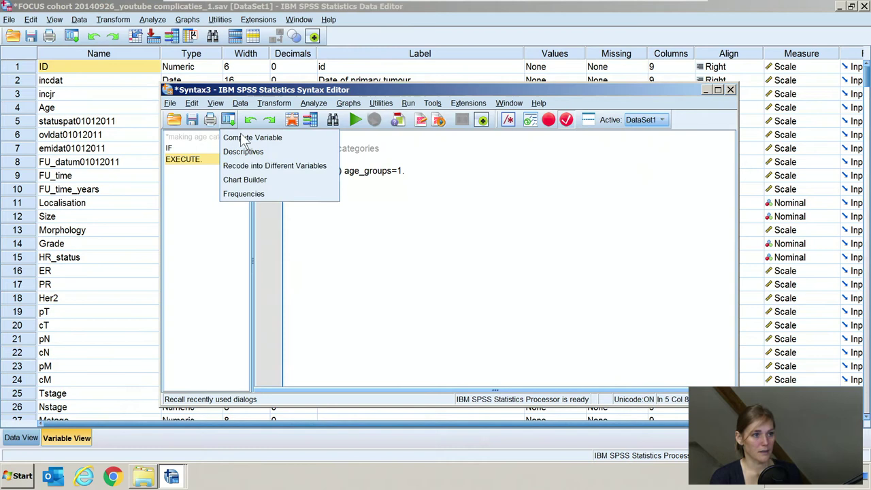
click(235, 134)
click(394, 133)
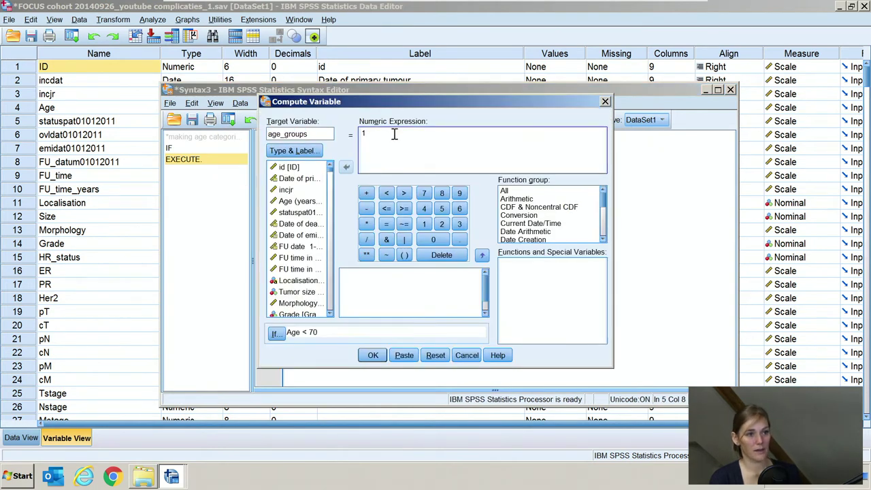
key(BackSpace)
text(2)
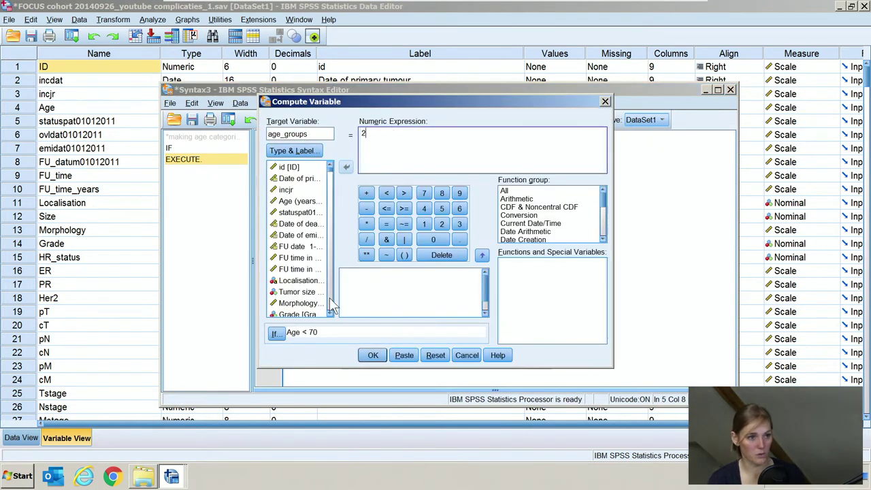
click(275, 333)
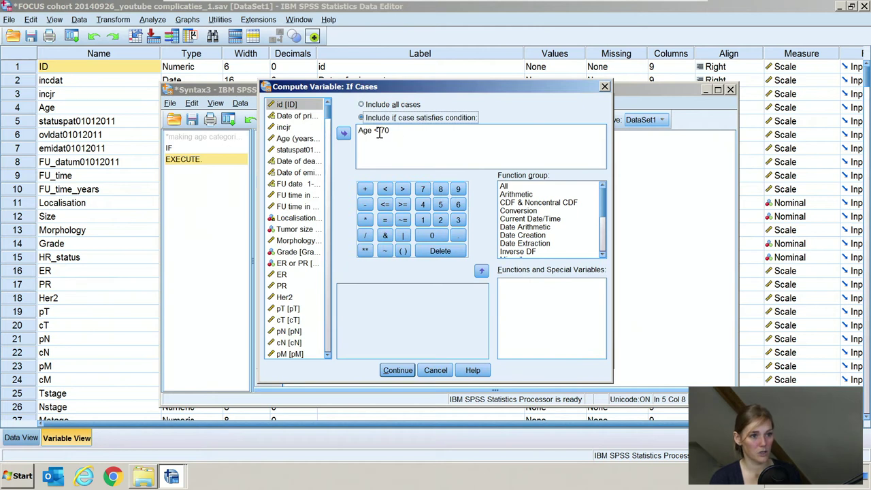
click(379, 131)
key(BackSpace)
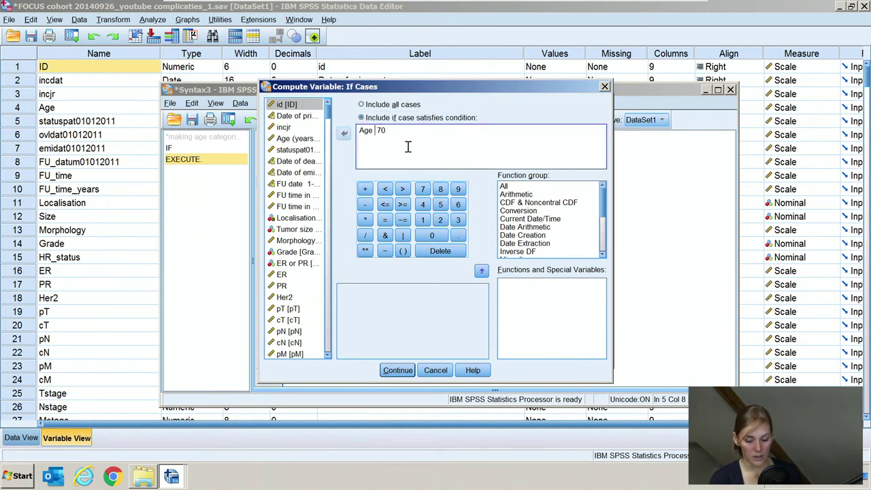
click(402, 205)
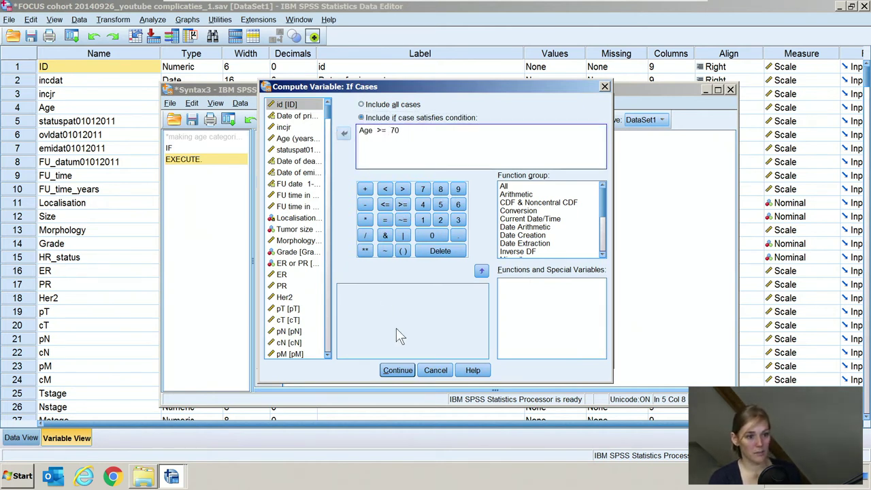
click(397, 369)
click(409, 359)
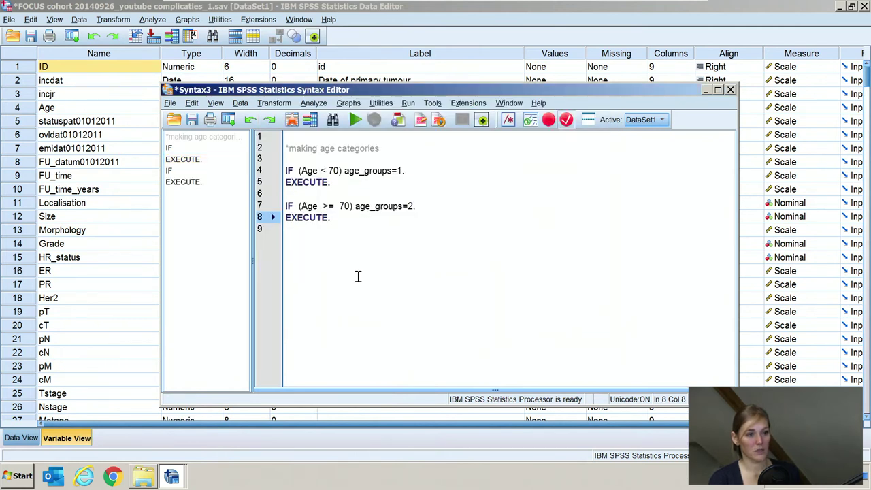
Duplicate the first IF block and edit the copy to IF (Age >= 70) age_groups=2
drag(357, 182, 286, 170)
key(ctrl+c)
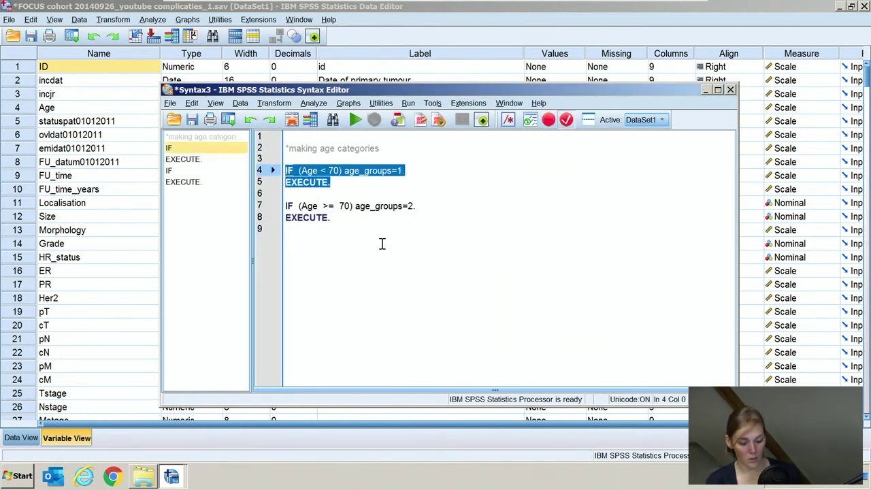
click(375, 182)
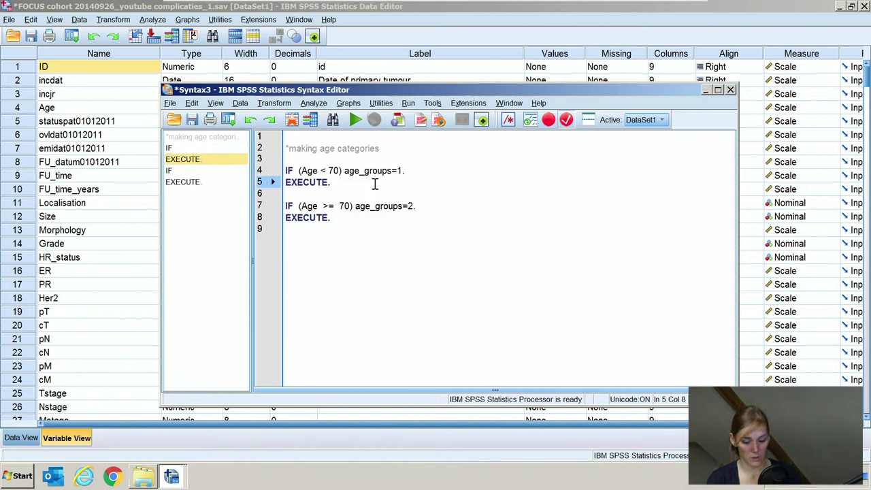
key(Return)
key(Return)
key(ctrl+v)
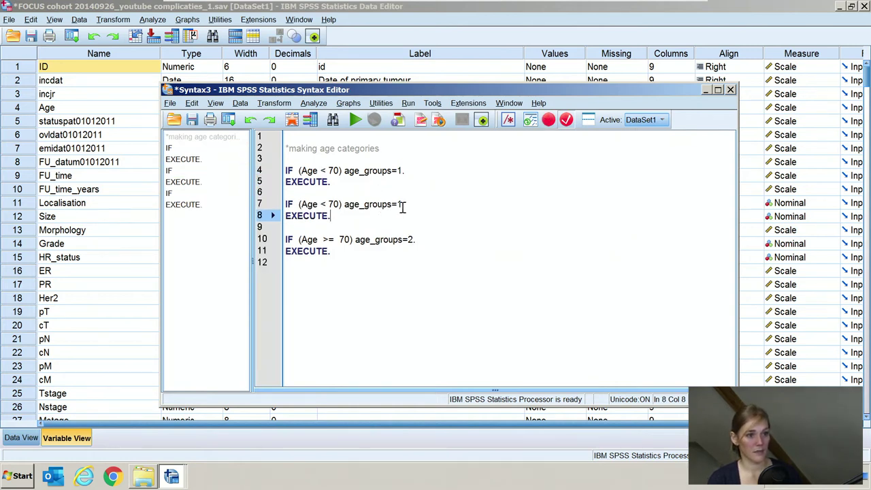
click(402, 206)
key(BackSpace)
key(BackSpace)
text(2.)
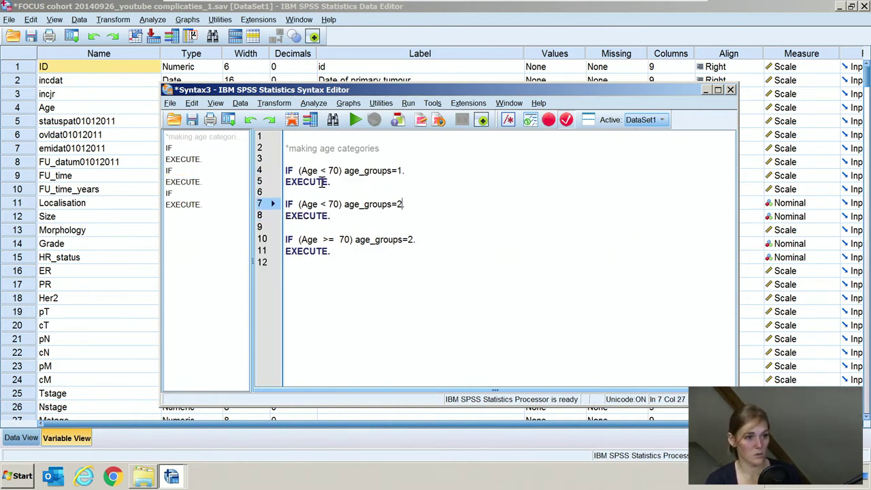
click(326, 204)
key(BackSpace)
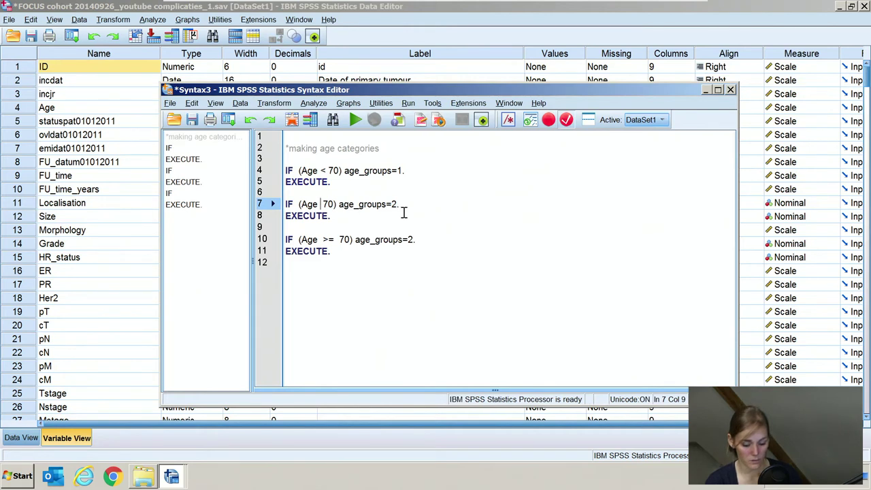
text(>=)
click(364, 184)
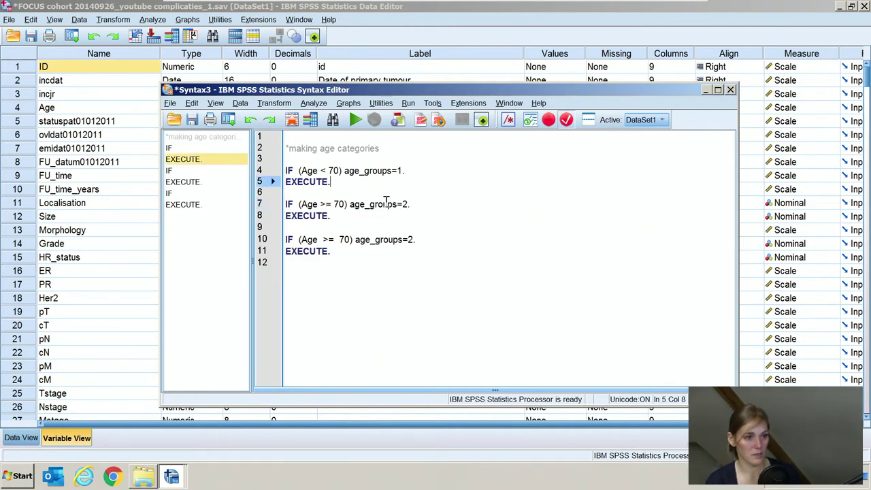
Delete the duplicate IF/EXECUTE lines and select both age-category blocks
click(347, 204)
click(346, 217)
drag(333, 224, 267, 199)
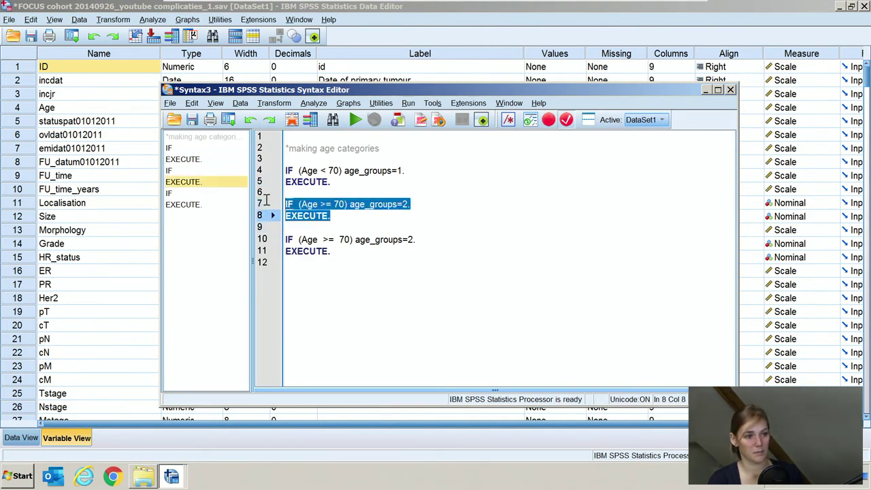
key(BackSpace)
key(Delete)
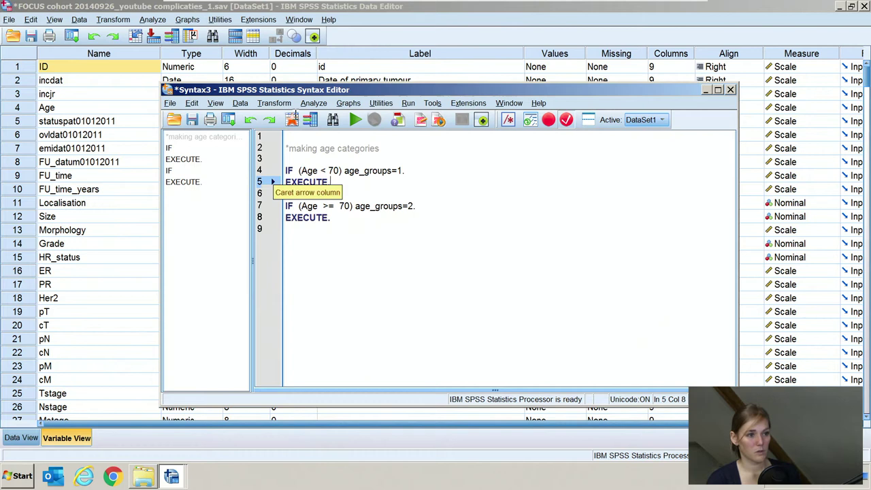
drag(303, 160, 359, 228)
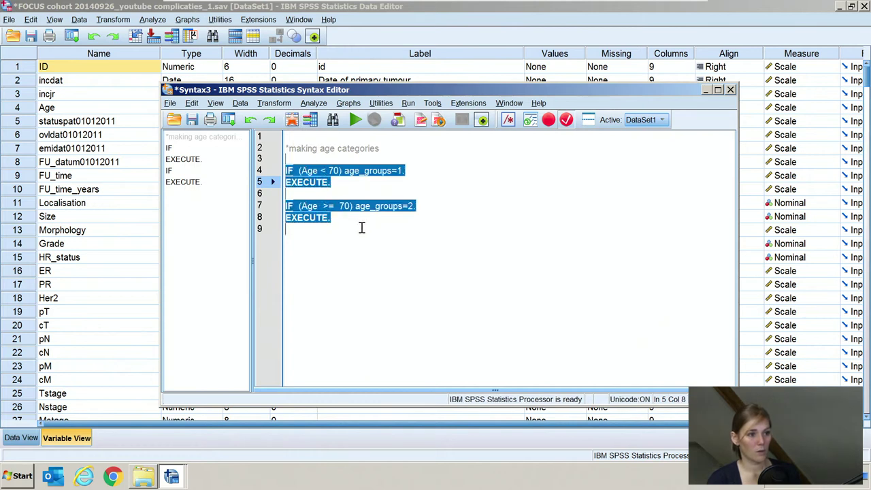
Run the selected IF/EXECUTE commands, check the log in the Output Viewer, and return to the Data Editor
click(357, 122)
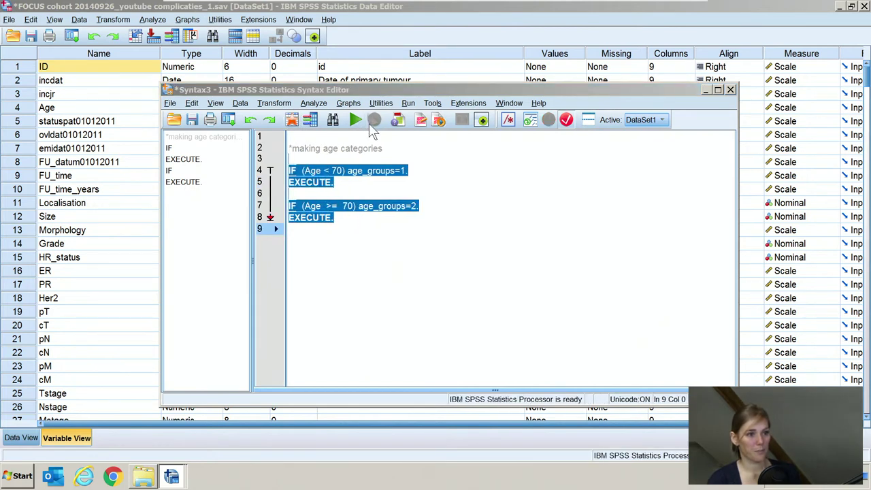
click(171, 476)
click(157, 410)
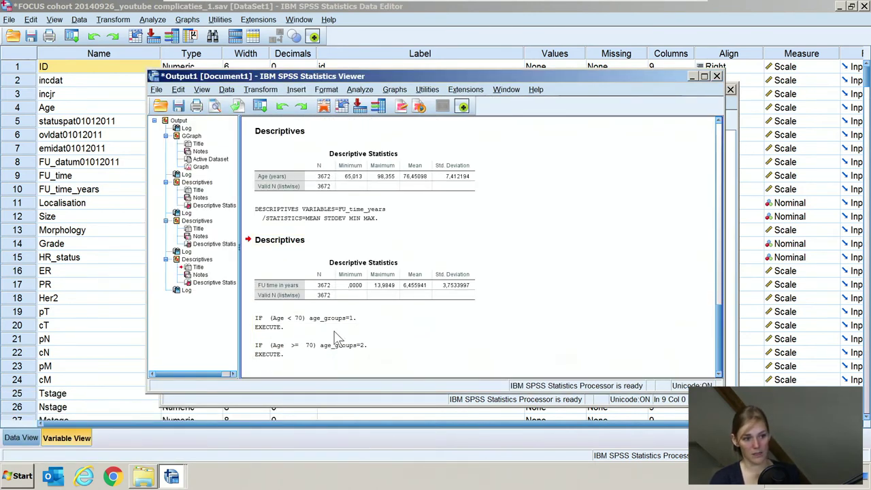
click(337, 337)
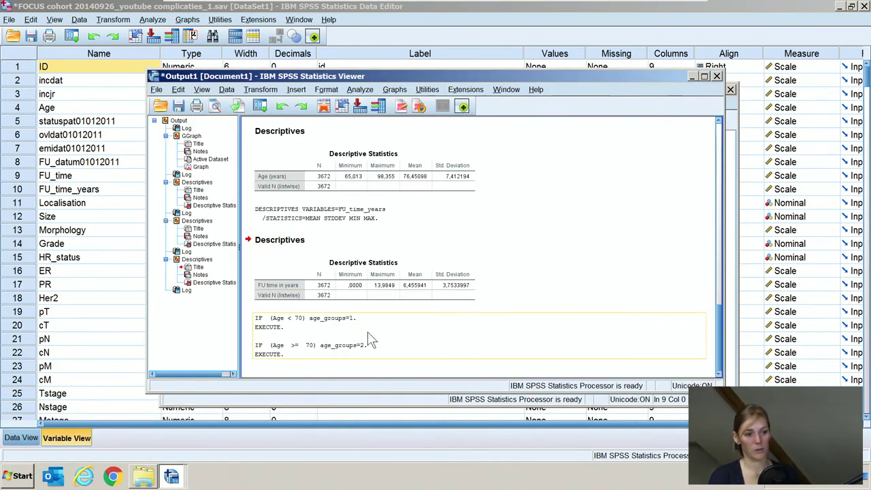
click(131, 258)
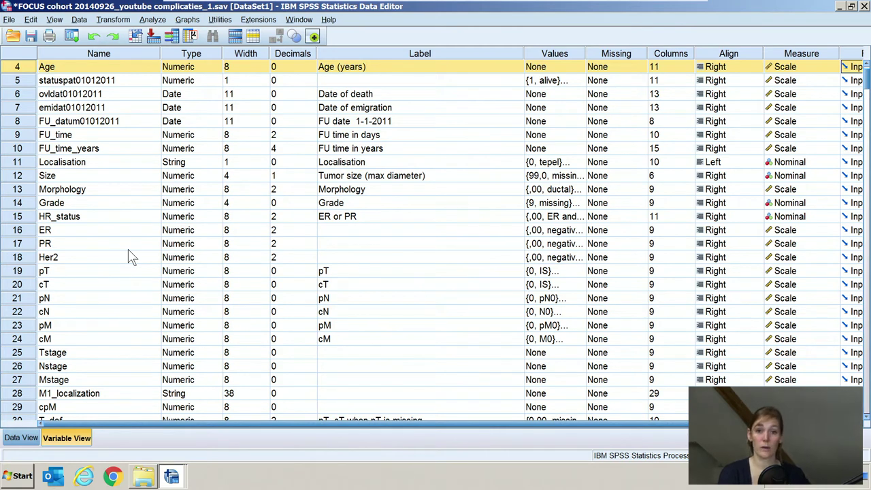
Set up a Crosstabs of Age by age_groups, then cancel it
click(154, 20)
mouse_move(160, 50)
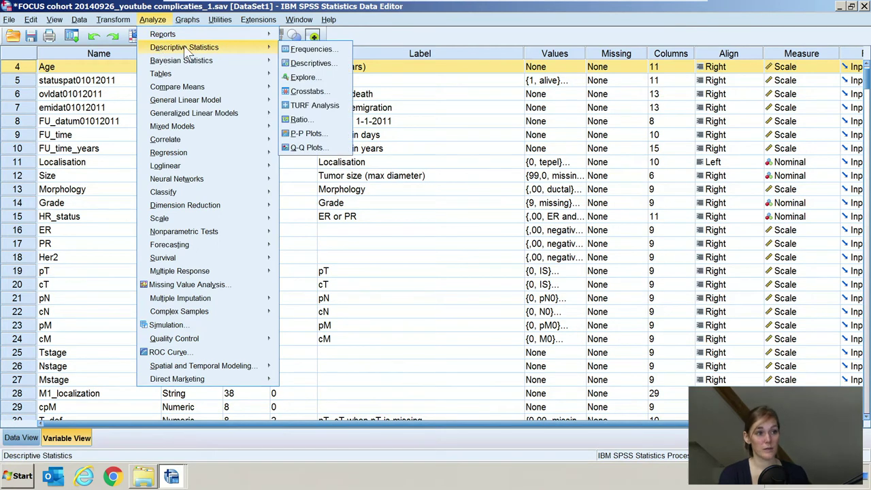
click(309, 92)
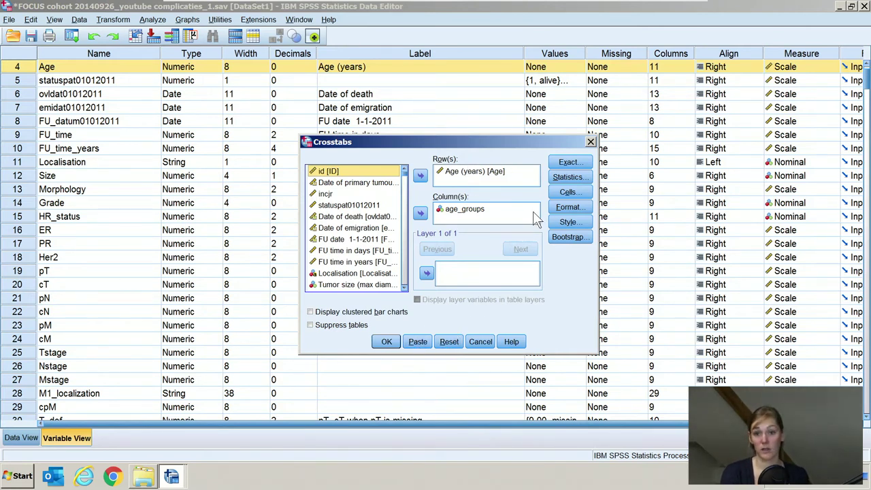
click(491, 341)
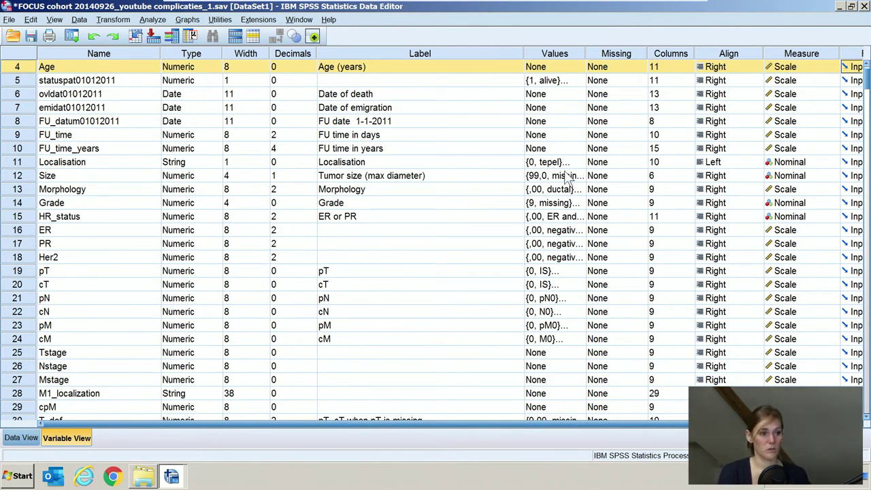
Clear the age_groups variable in row 399, leaving Comorb_N_cat as the last variable
drag(867, 79, 867, 409)
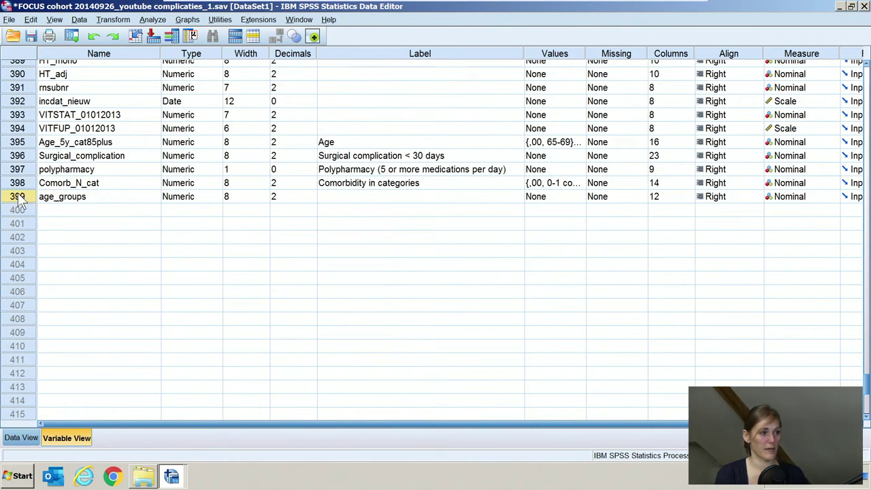
click(17, 196)
right_click(17, 196)
click(44, 231)
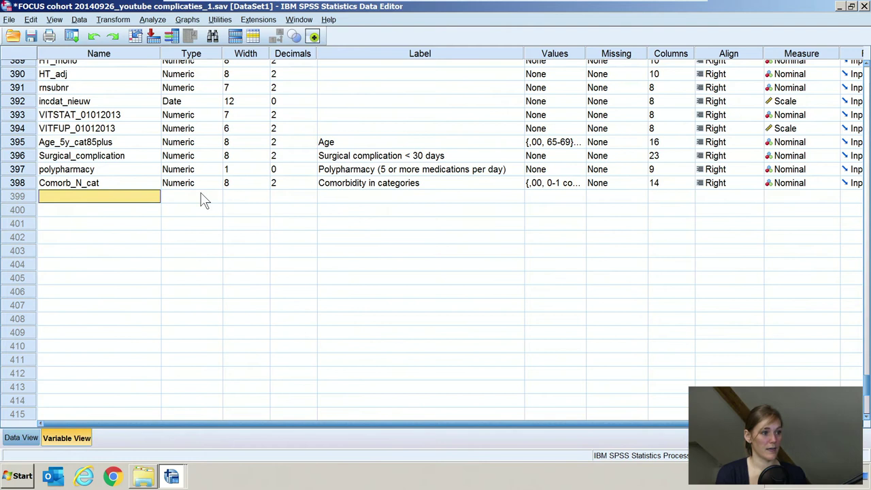
click(107, 296)
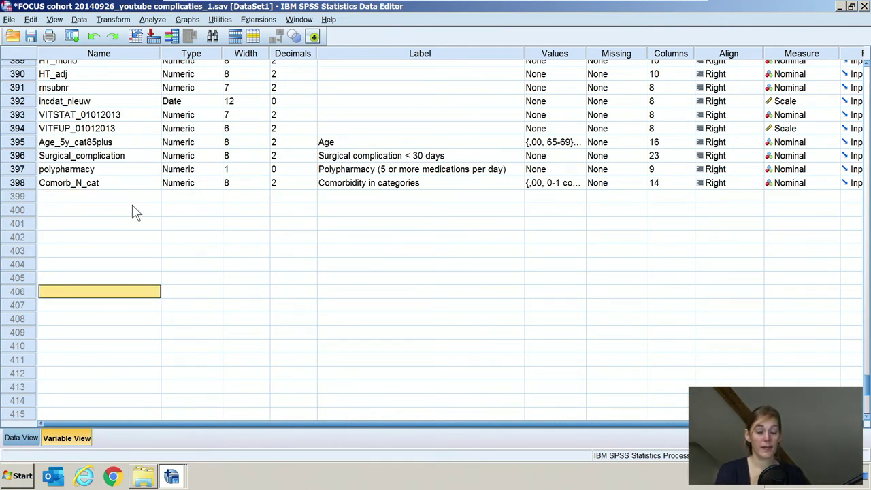
In Recode into Different Variables, map Age to output age_groups labelled 'age groups <70 vs >=70'
click(115, 19)
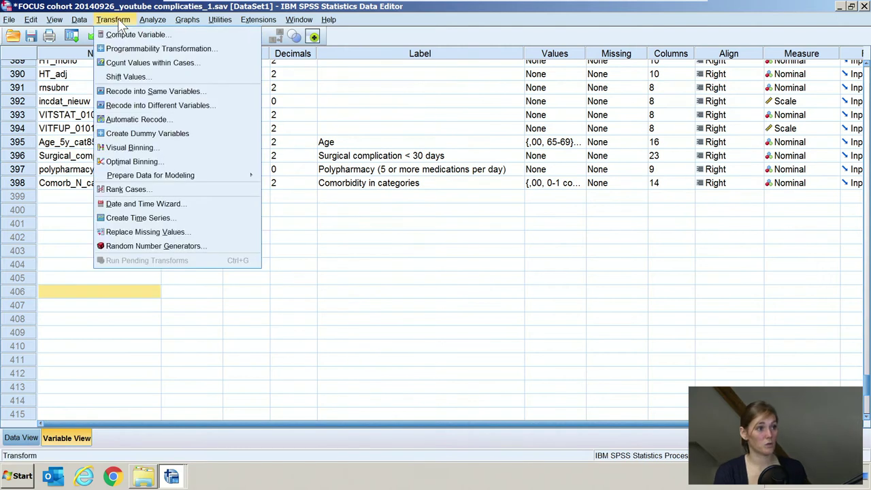
click(123, 105)
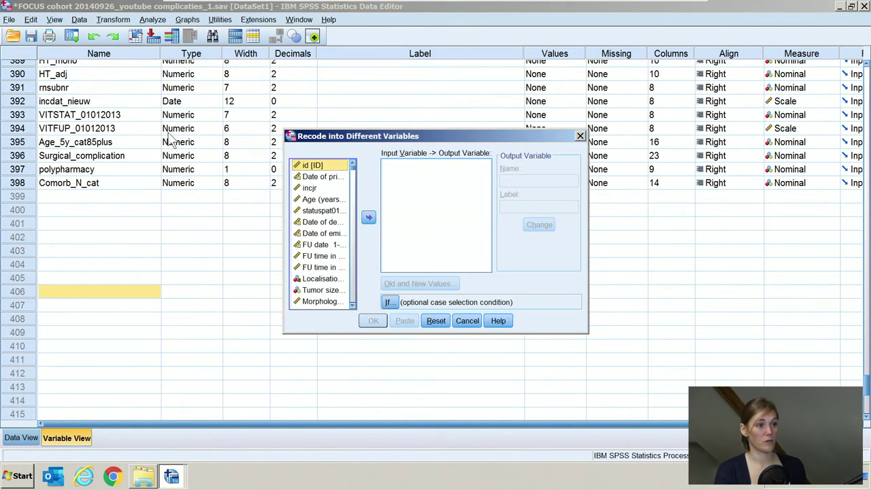
click(317, 200)
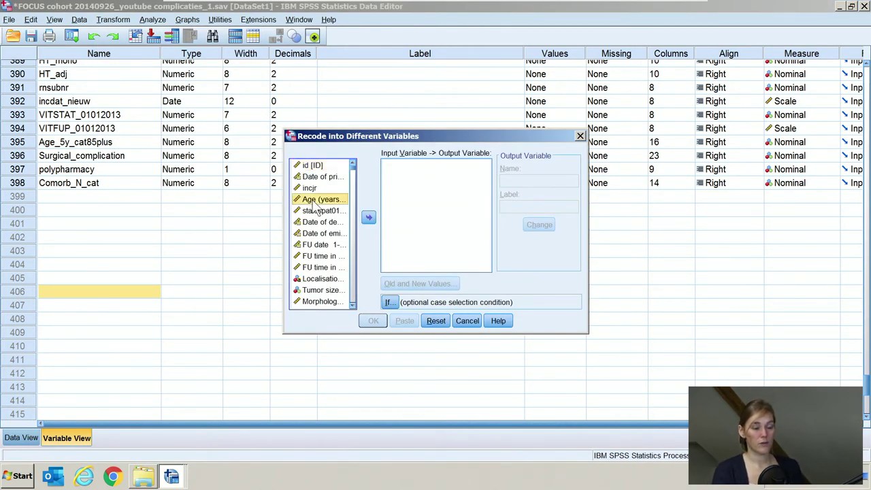
click(367, 218)
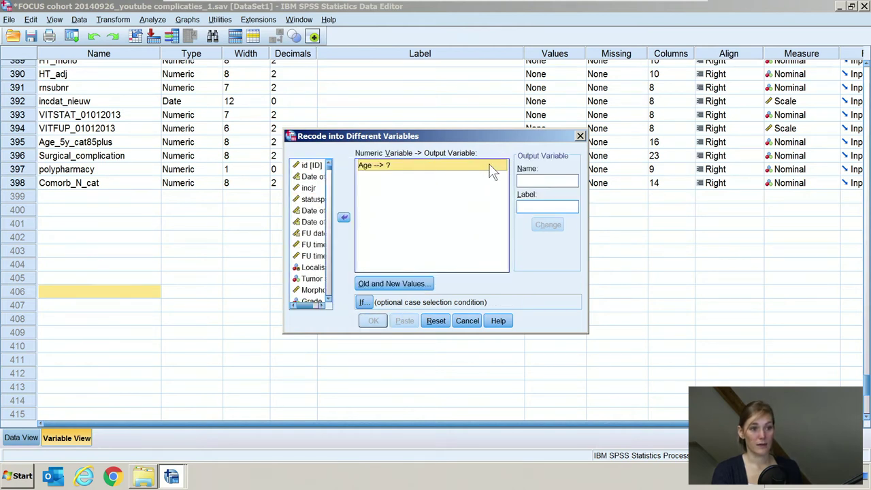
click(566, 181)
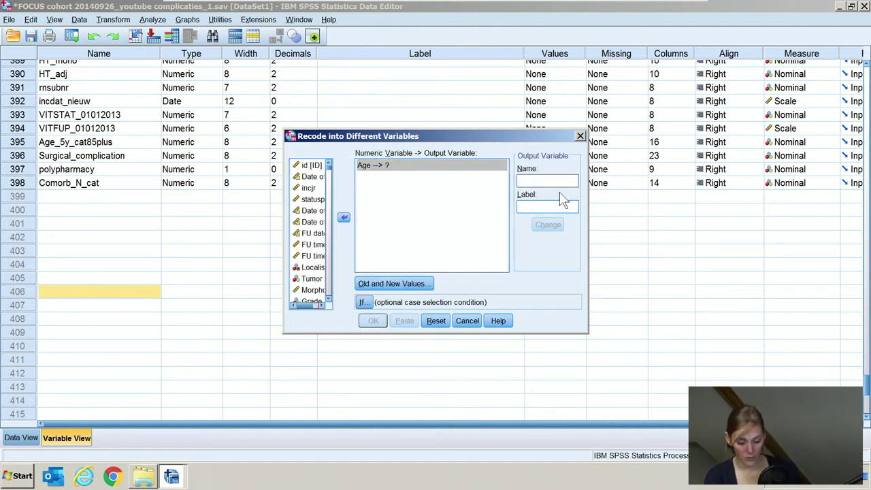
text(age_groups)
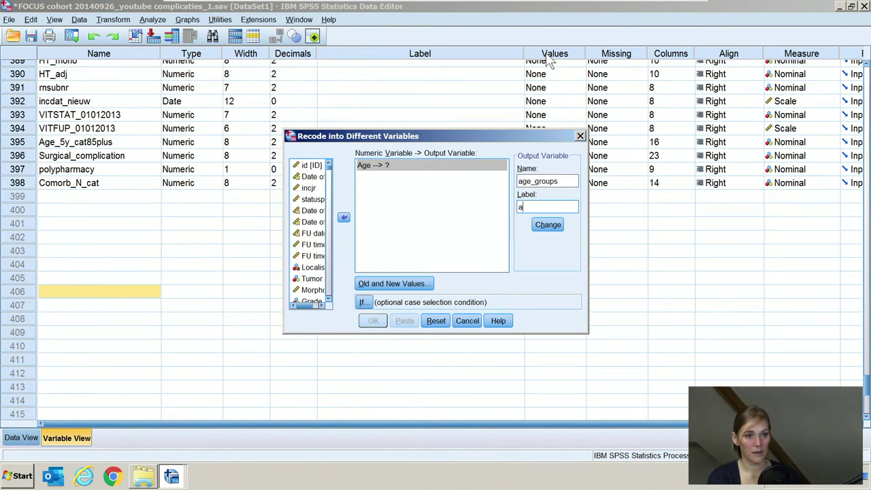
text(age groups )
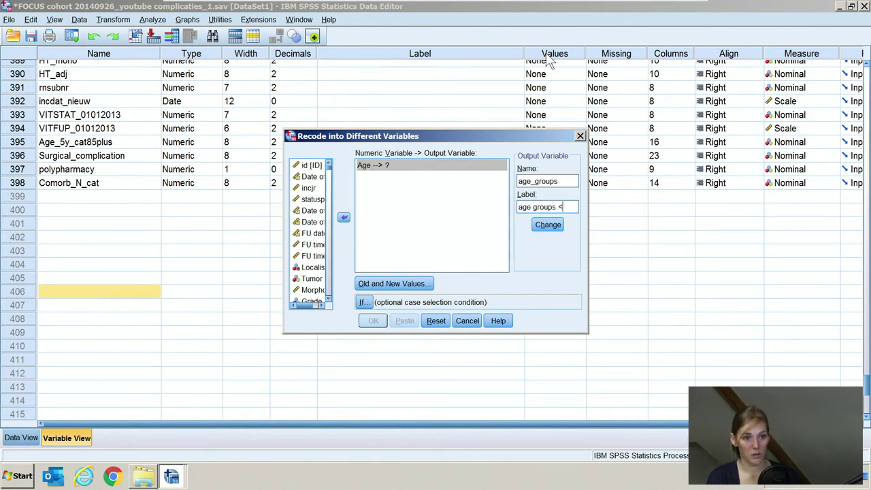
text(<70 vs)
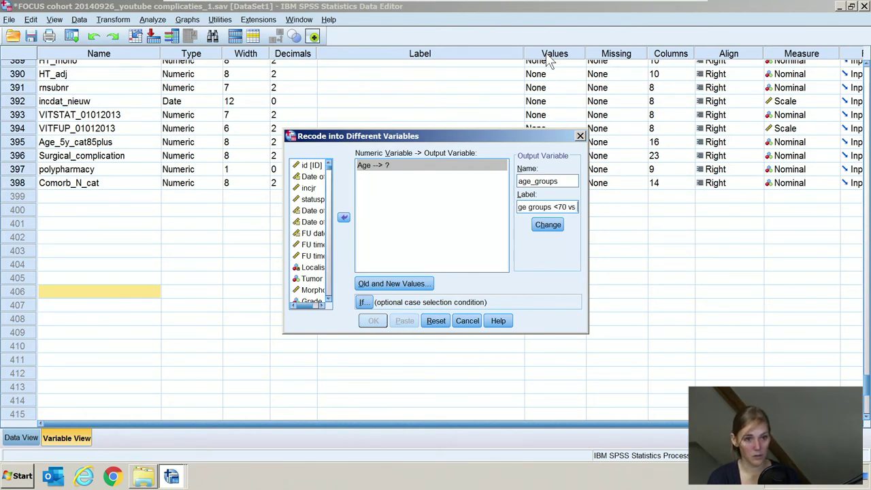
text( >=70)
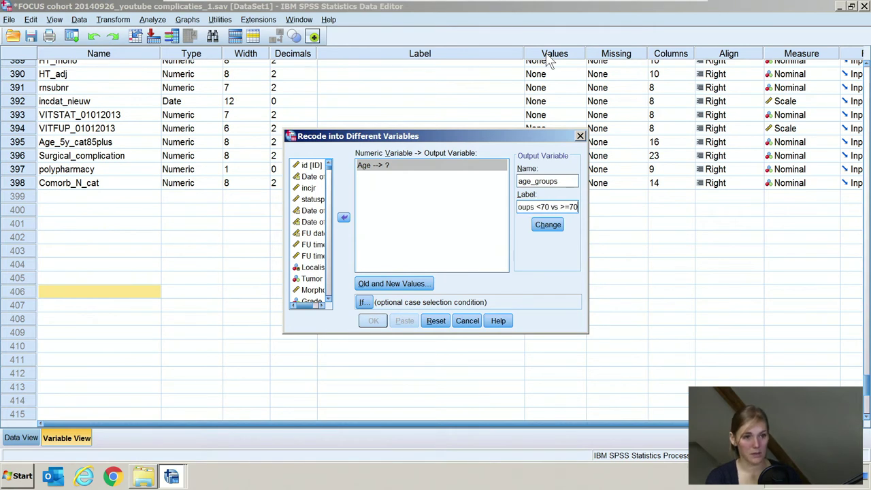
click(548, 224)
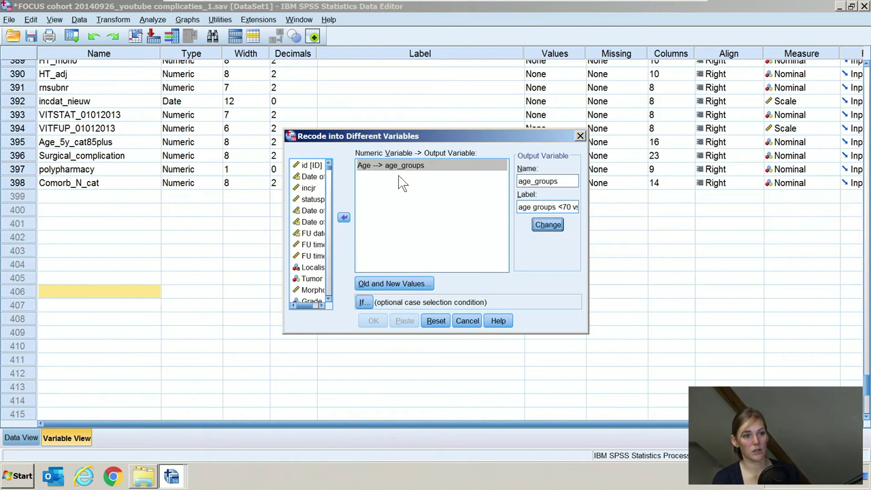
Add the recode rule turning the Age range 0 through 70 into 1
click(414, 284)
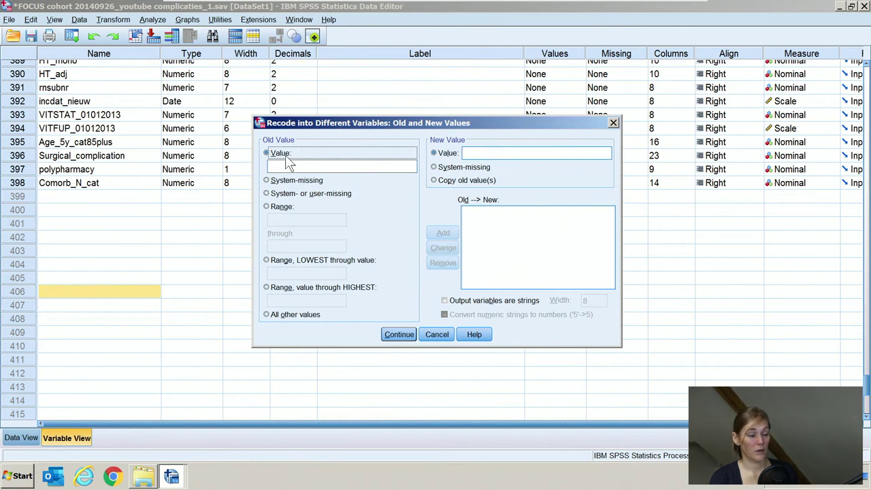
click(291, 166)
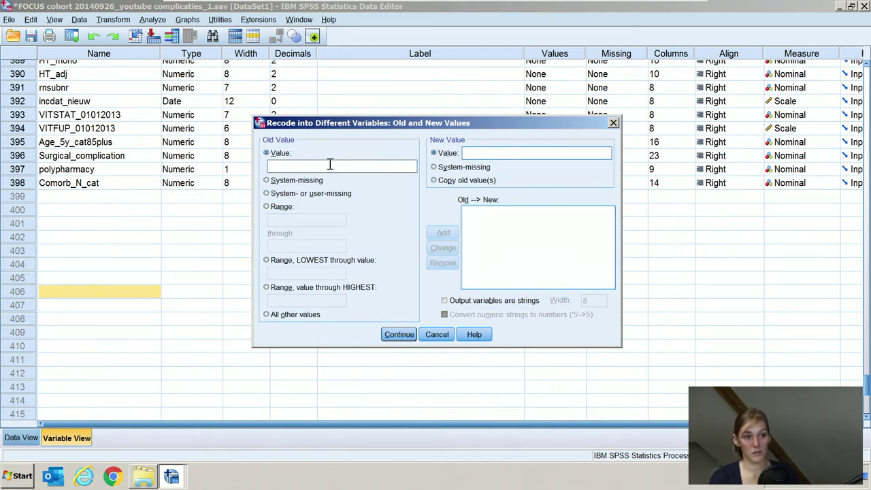
click(482, 154)
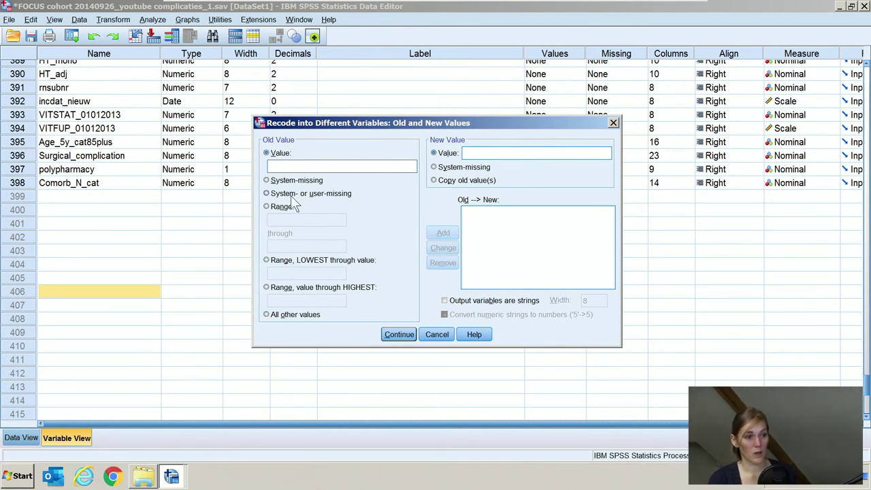
click(270, 208)
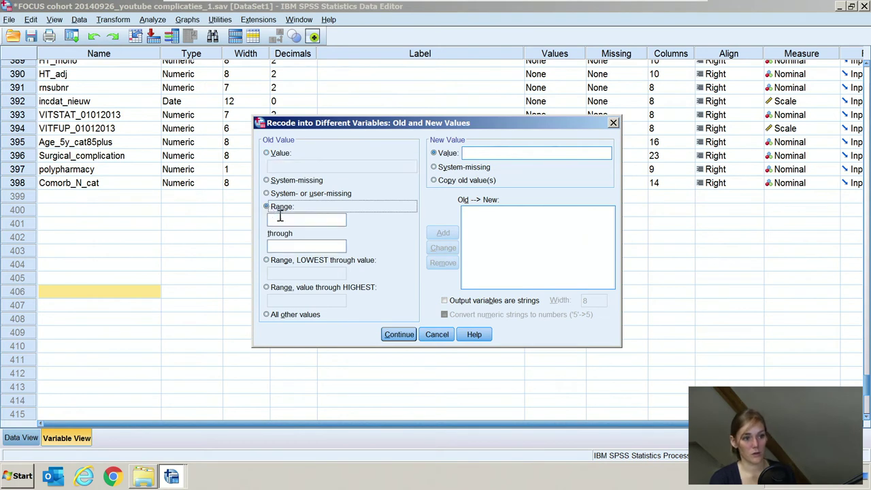
click(279, 218)
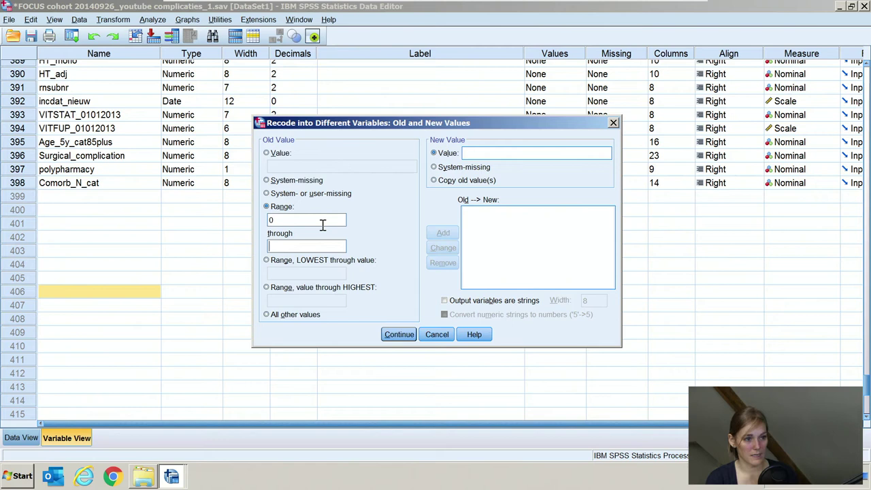
key(Tab)
text(70)
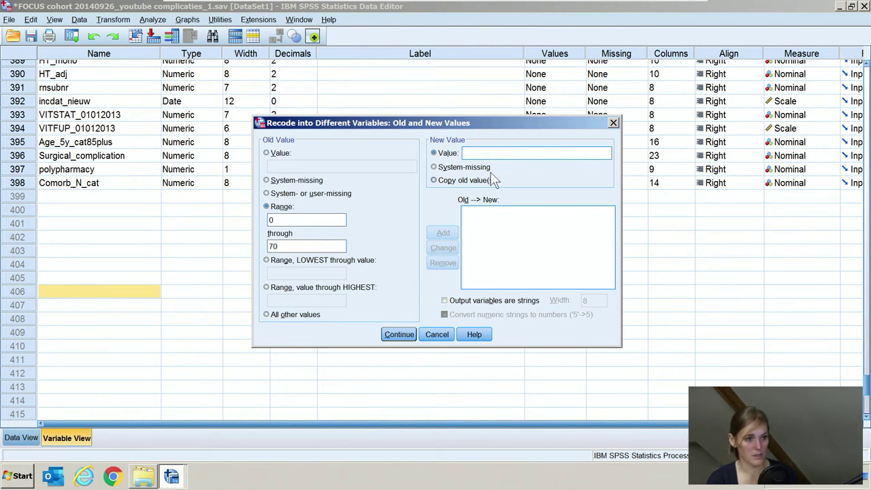
click(498, 155)
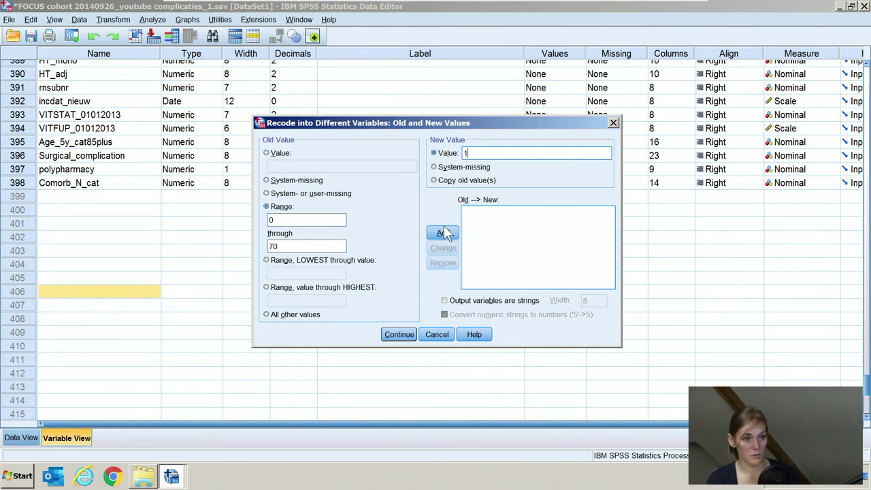
click(443, 233)
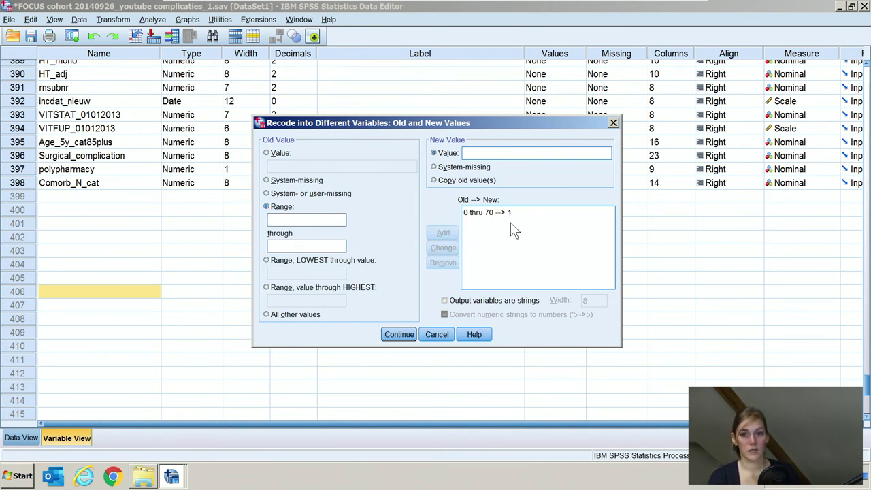
Enter the next old-value range, 71 through 120
text(71)
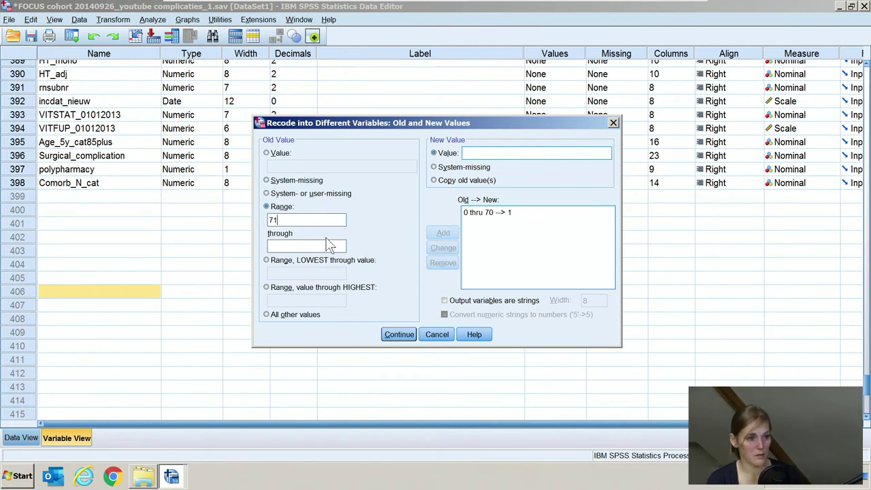
click(317, 245)
text(1)
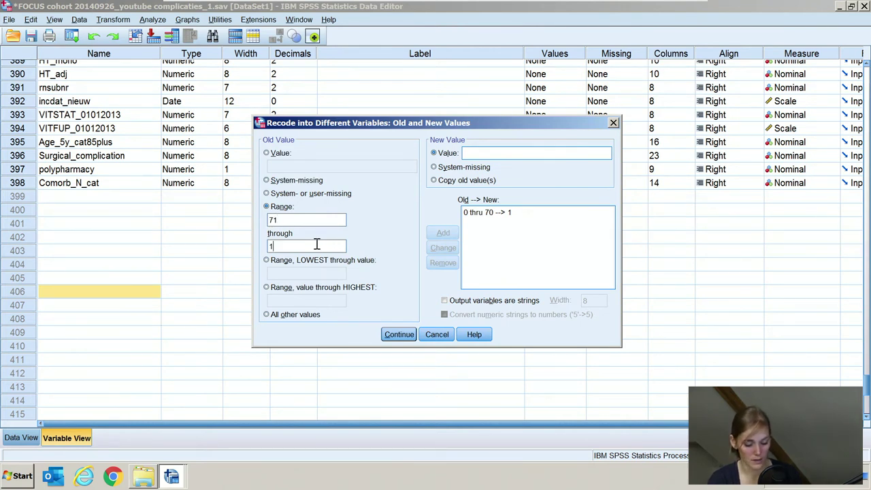
text(20)
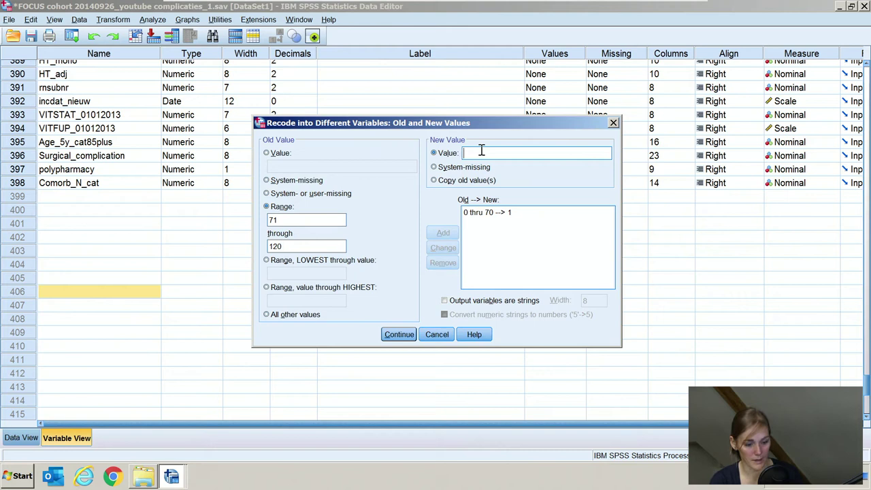
text(2)
Add rules 71 thru 120 → 2 and system-missing → 99, then confirm the old and new values
click(449, 233)
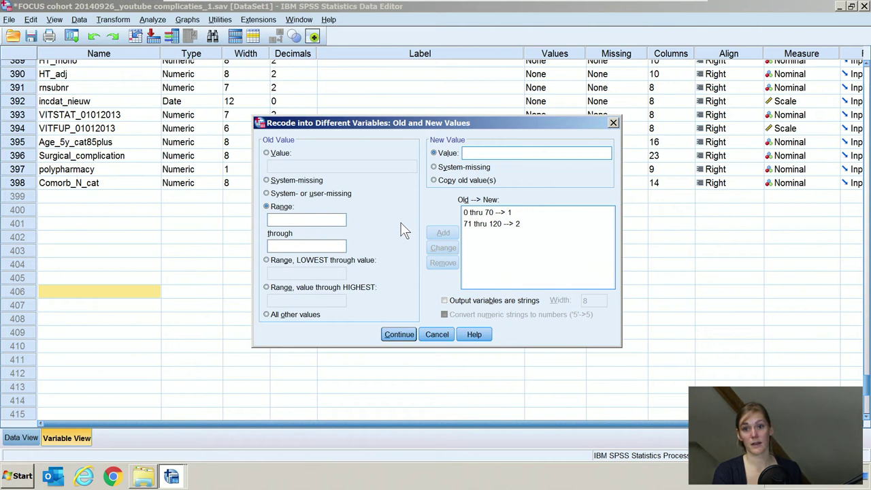
click(267, 181)
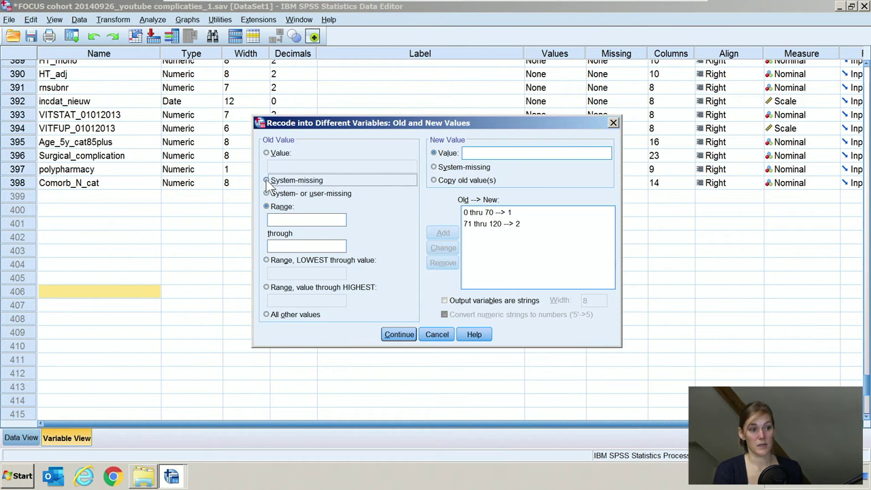
click(569, 153)
text(99)
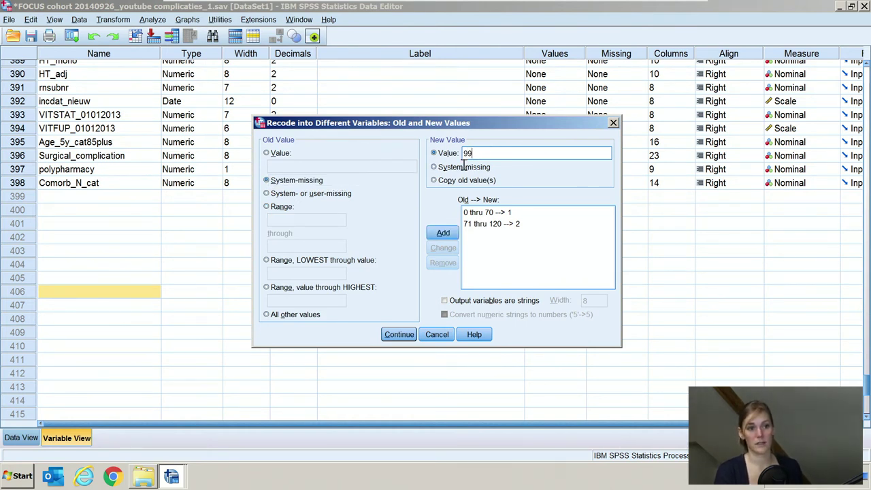
click(447, 233)
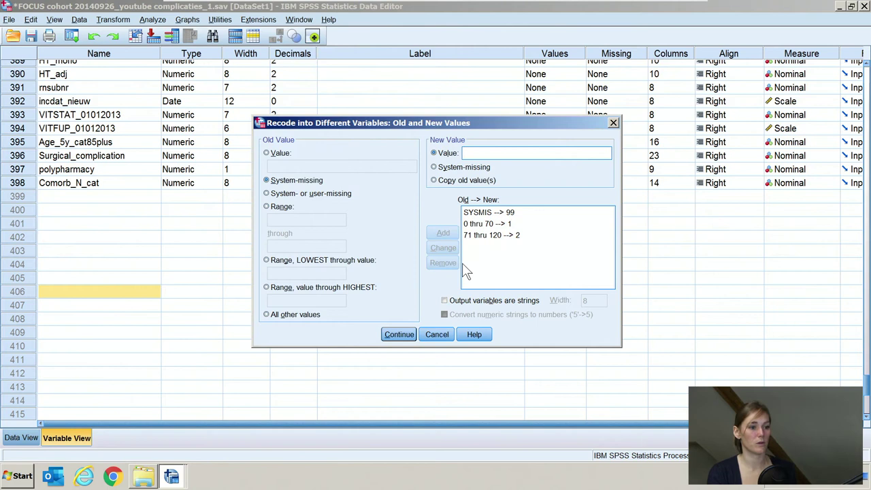
click(413, 332)
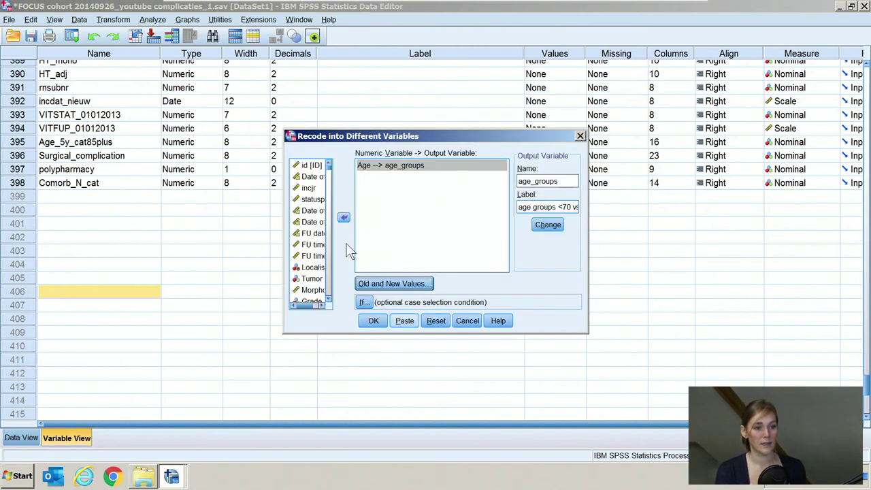
Paste the RECODE command into the syntax file, with blank lines after the IF commands
click(405, 323)
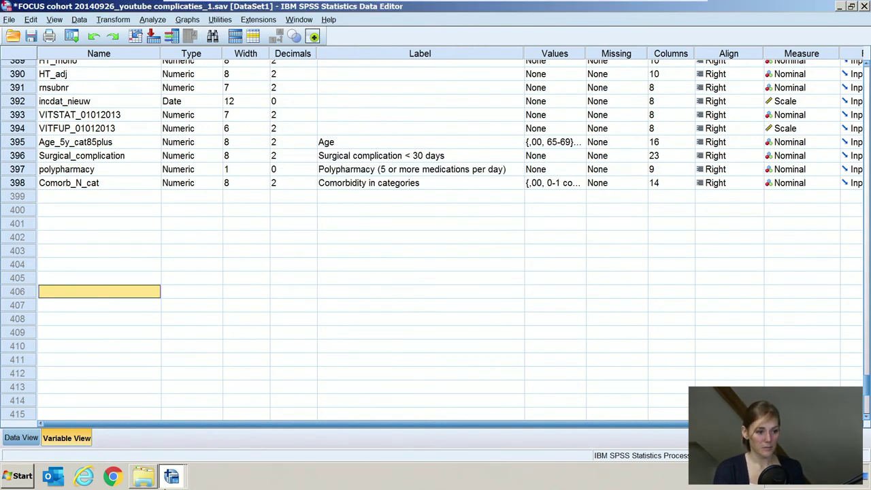
click(176, 477)
click(118, 446)
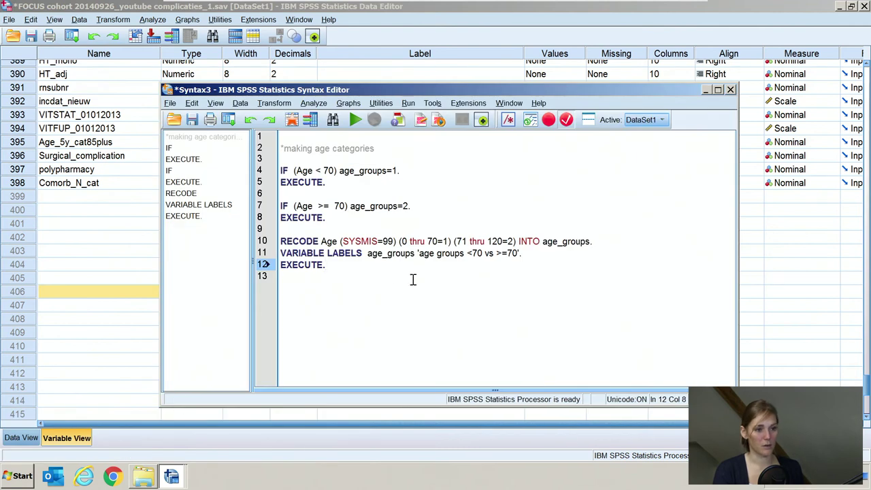
click(348, 225)
click(352, 218)
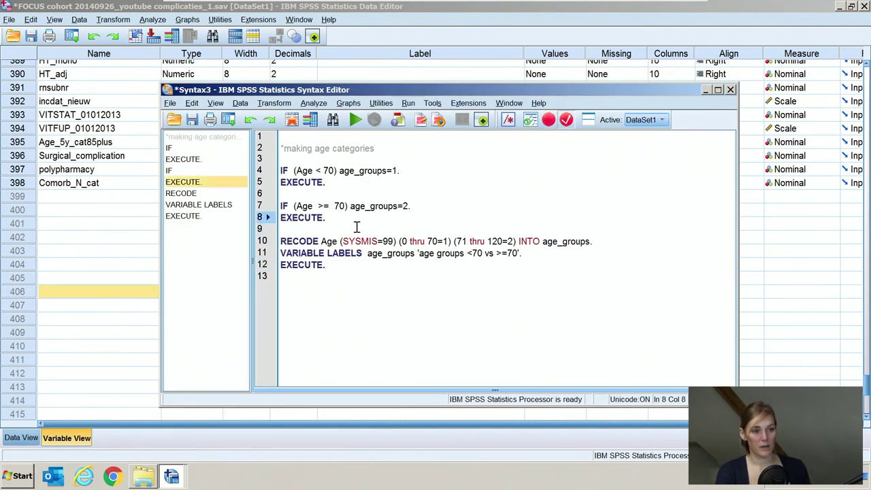
key(Return)
key(Return)
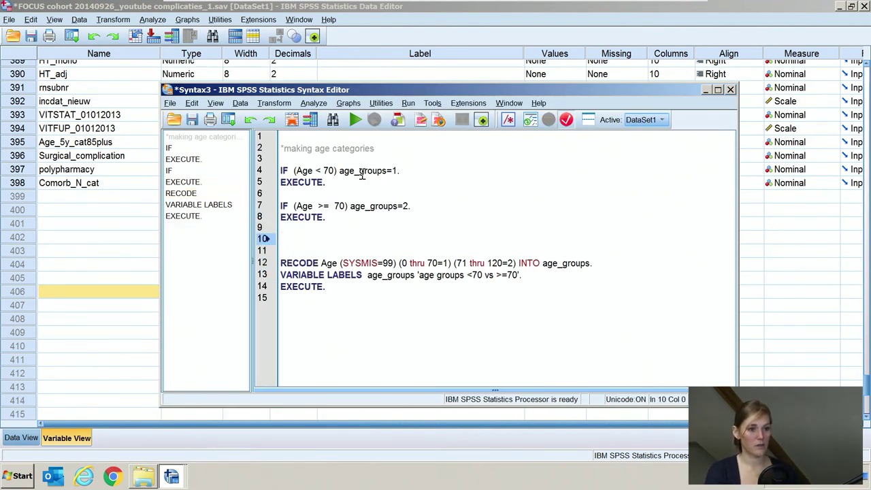
Select the pasted RECODE, VARIABLE LABELS and EXECUTE lines
click(372, 263)
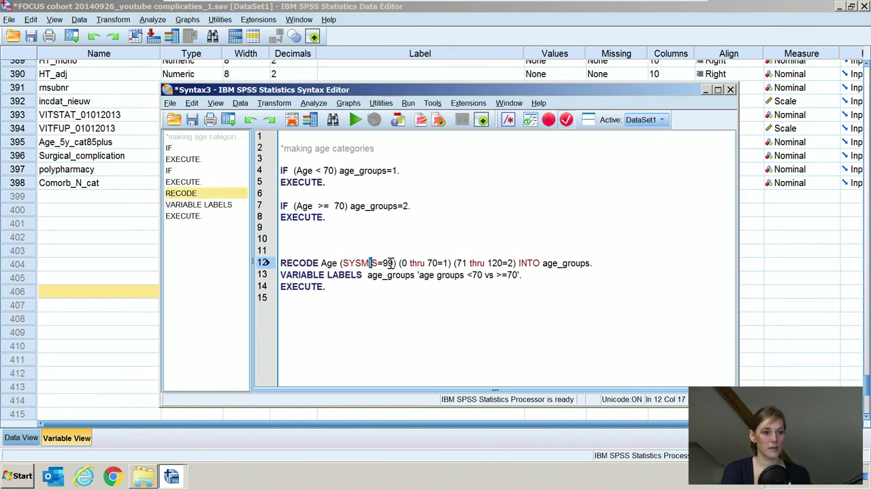
click(399, 263)
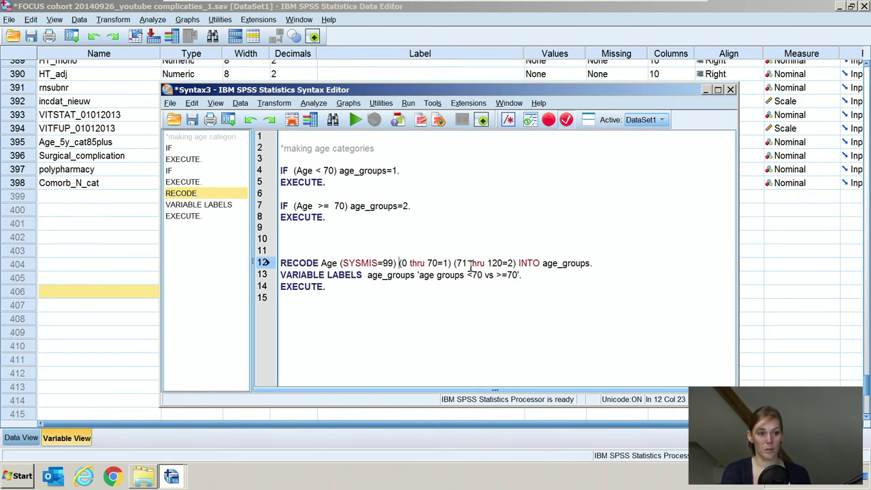
click(391, 298)
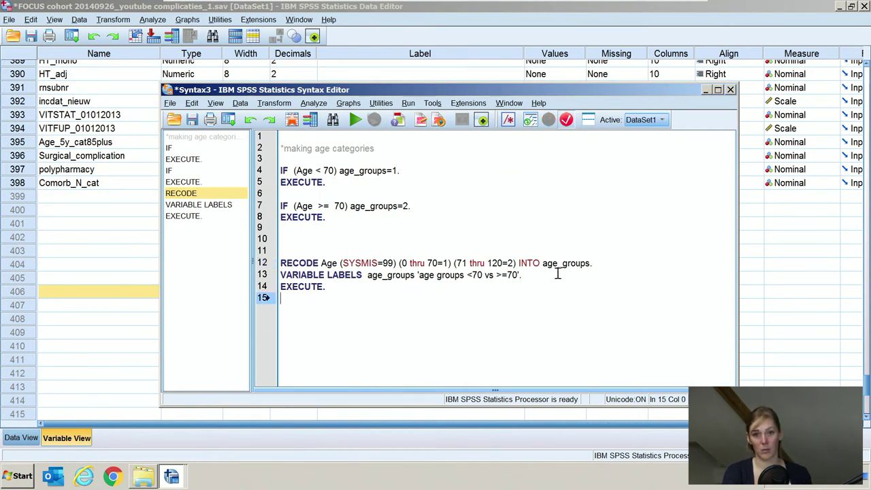
click(378, 217)
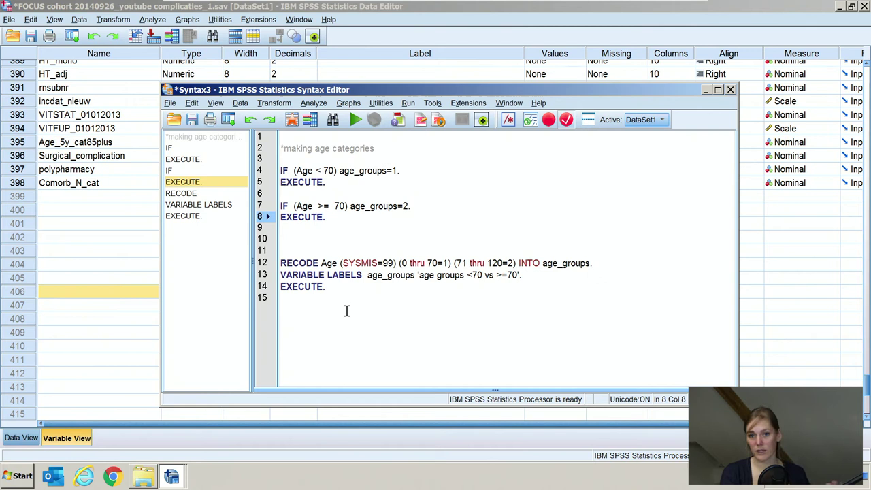
click(303, 240)
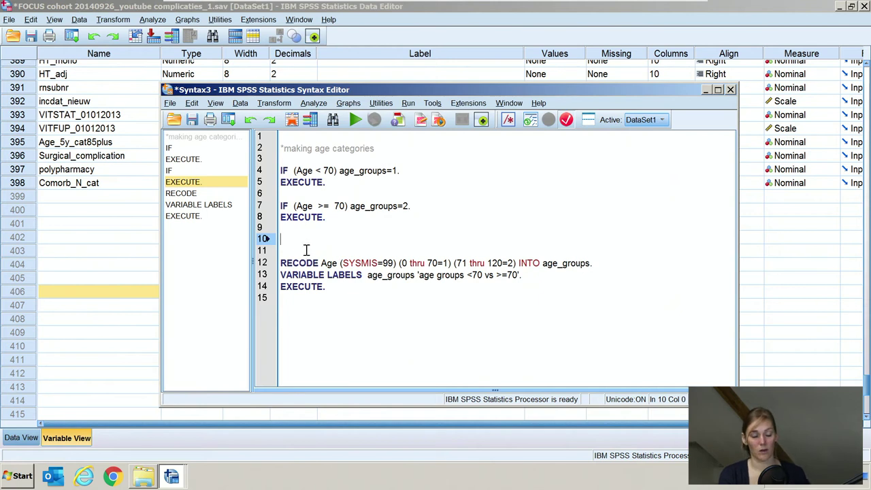
click(341, 290)
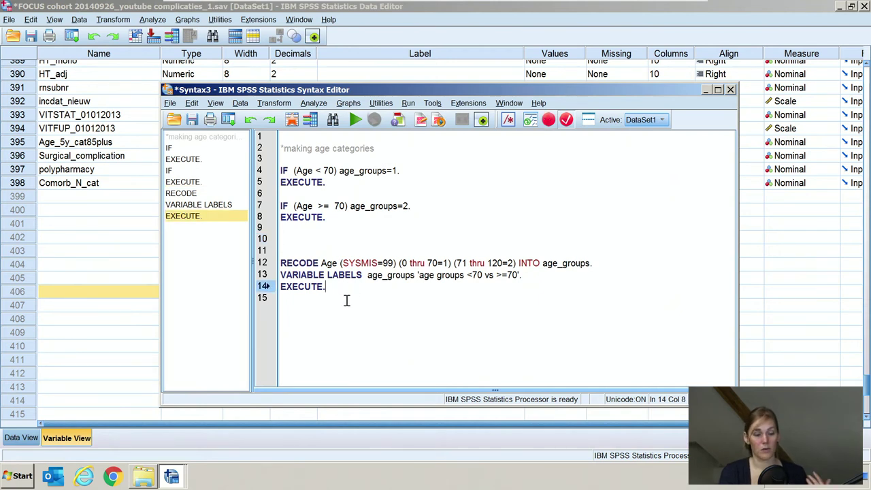
click(296, 237)
drag(281, 263, 327, 287)
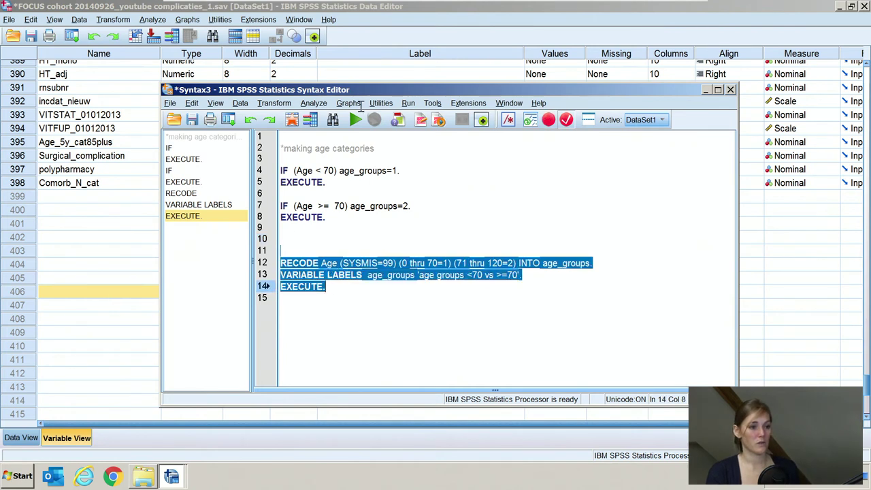
Run the selected recode syntax, then check Variable View for age_groups labelled 'age groups <70 vs >=70'
click(355, 119)
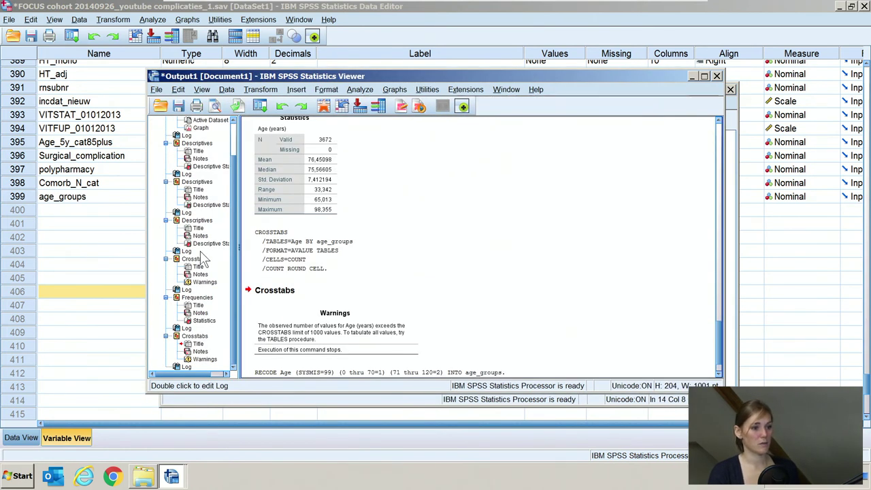
click(42, 222)
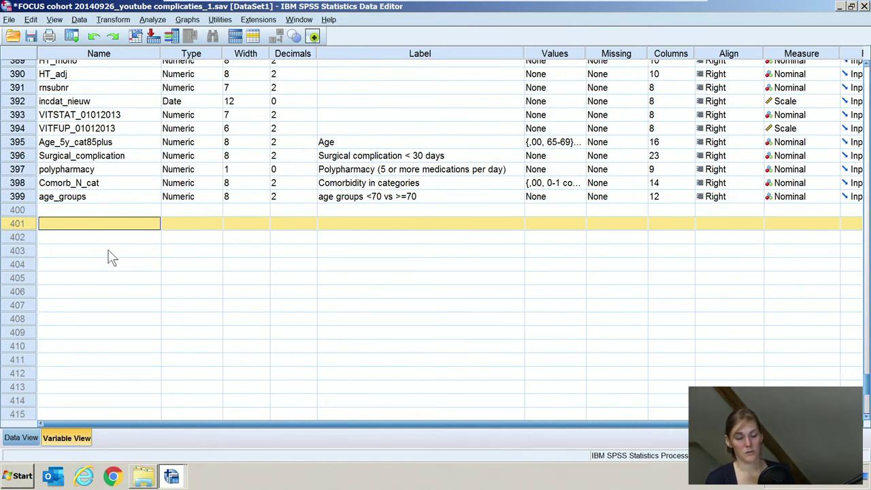
scroll(149, 311, up, 2)
click(146, 322)
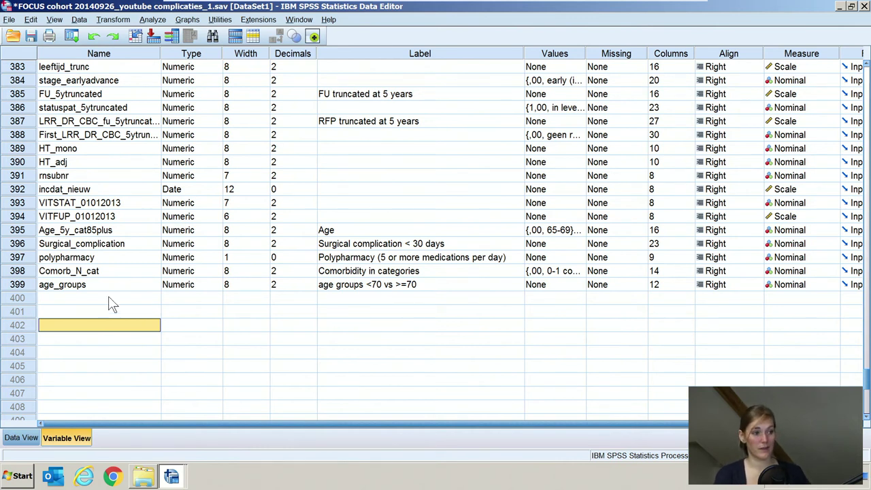
Start a Recode into Same Variables for the age groups variable
click(120, 20)
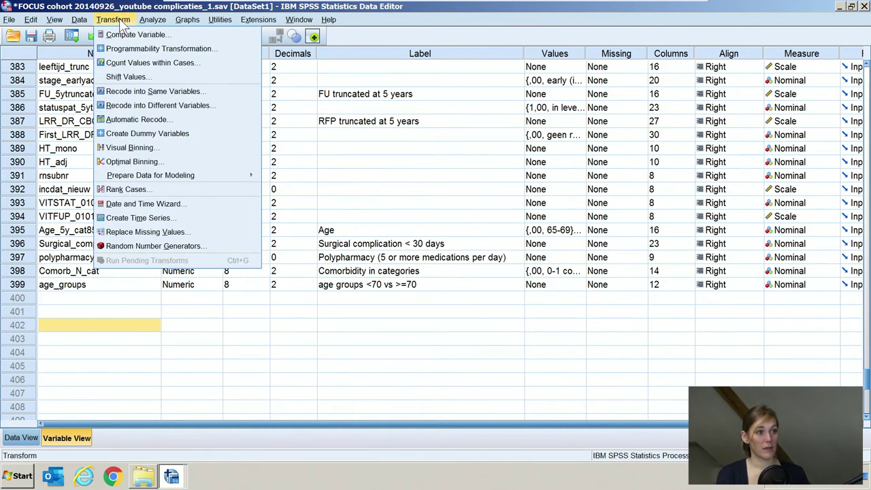
click(179, 91)
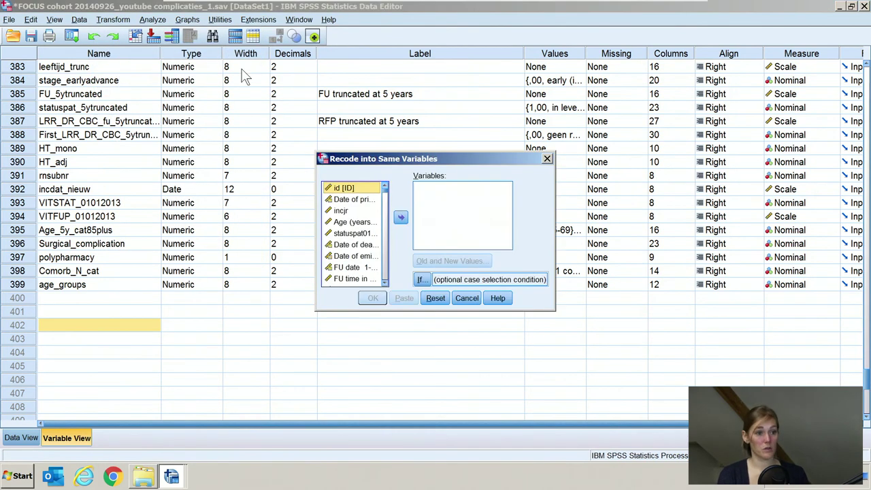
drag(387, 192, 376, 300)
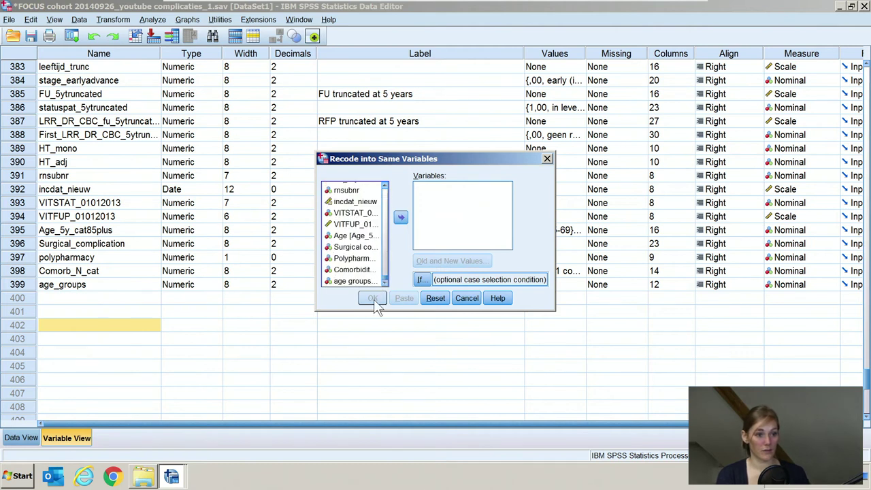
click(363, 278)
click(401, 219)
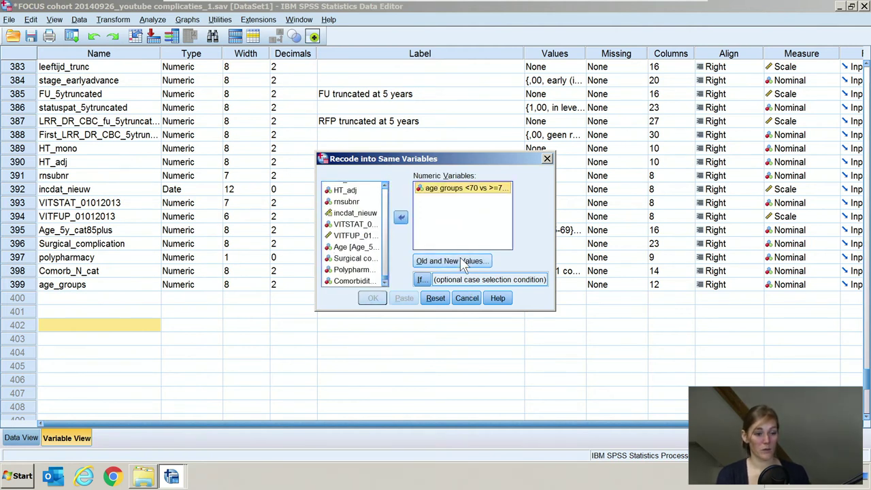
click(460, 261)
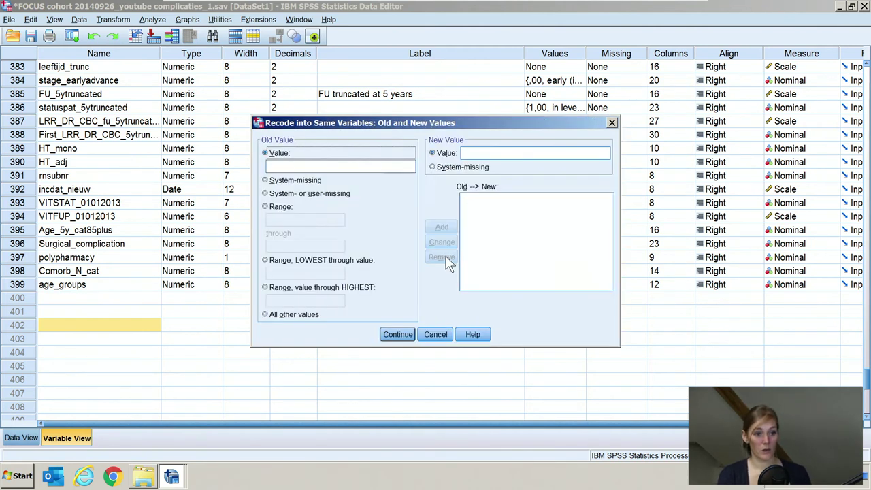
Add the old-to-new value rules 1 → 2 and 2 → 1
click(294, 166)
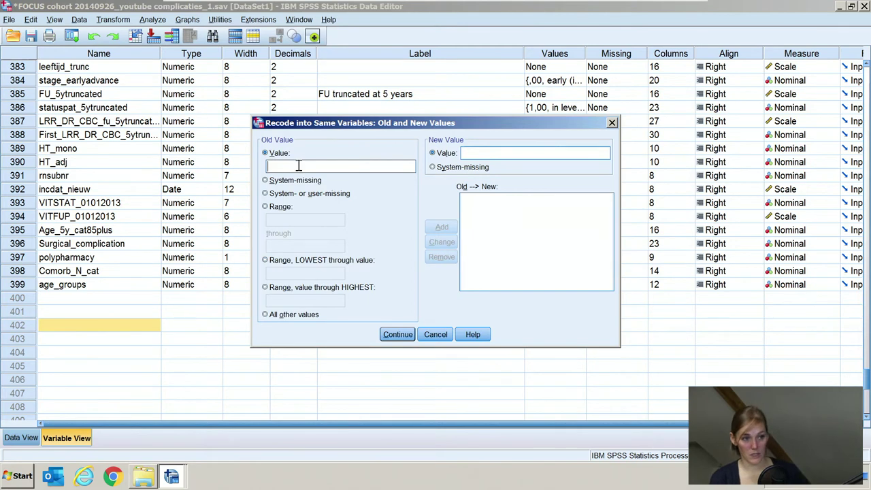
text(1)
click(481, 153)
text(2)
click(442, 225)
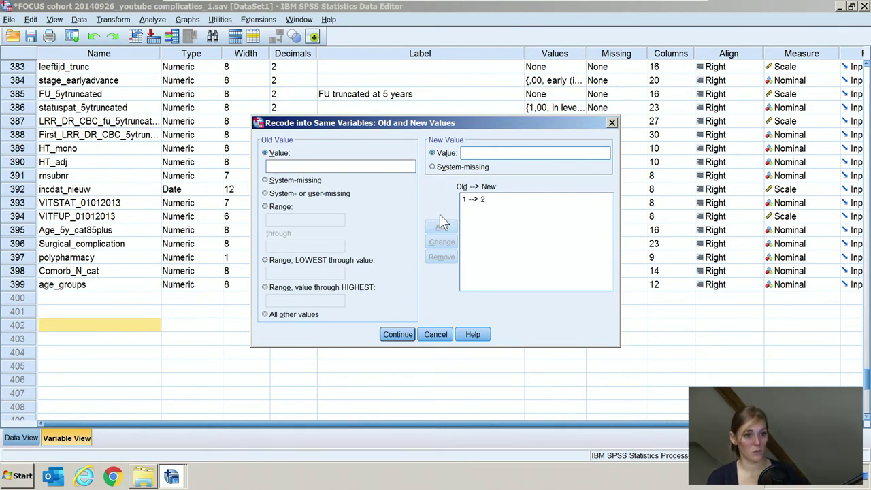
click(368, 167)
text(2)
click(477, 152)
text(1)
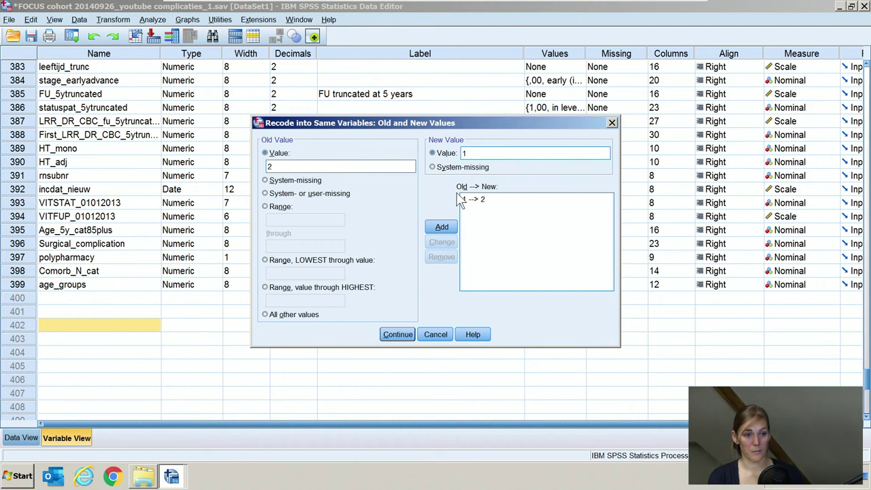
click(447, 225)
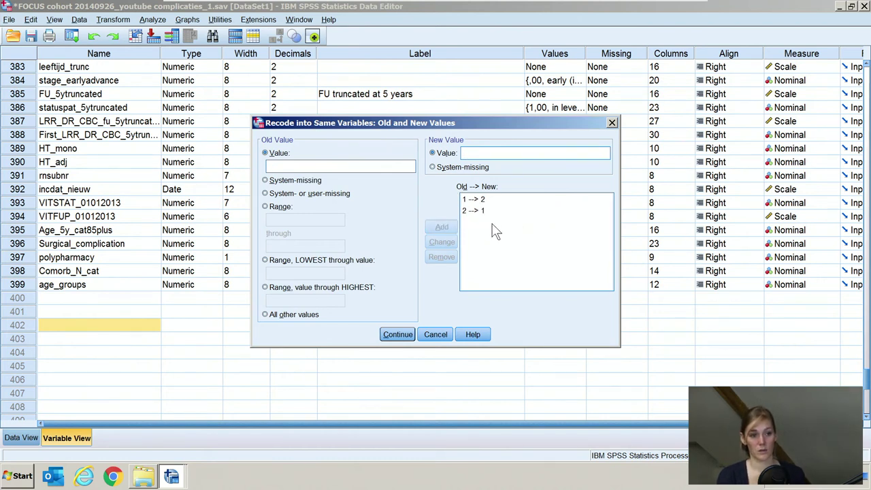
Paste the value-swapping recode as syntax into the Syntax3 editor
click(385, 334)
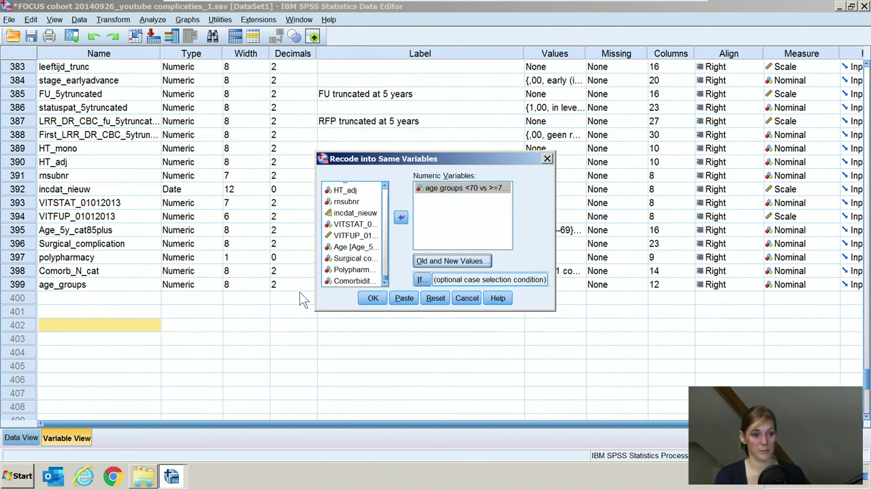
click(404, 300)
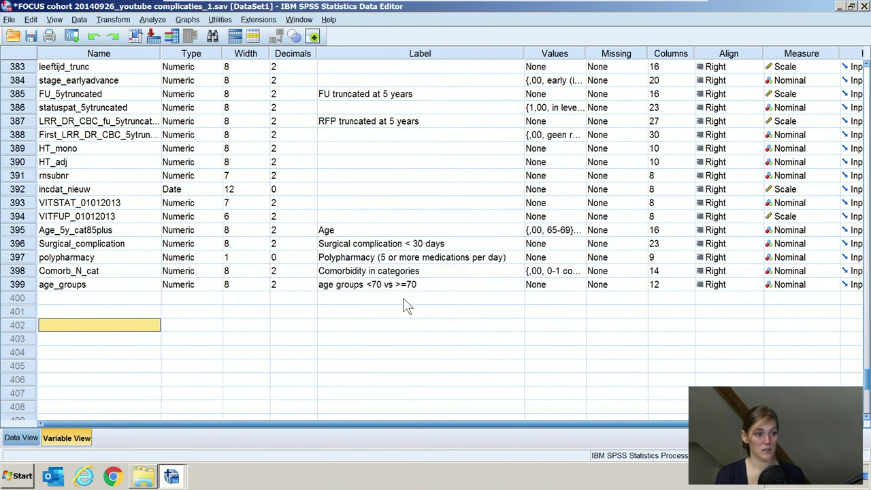
click(170, 476)
click(126, 448)
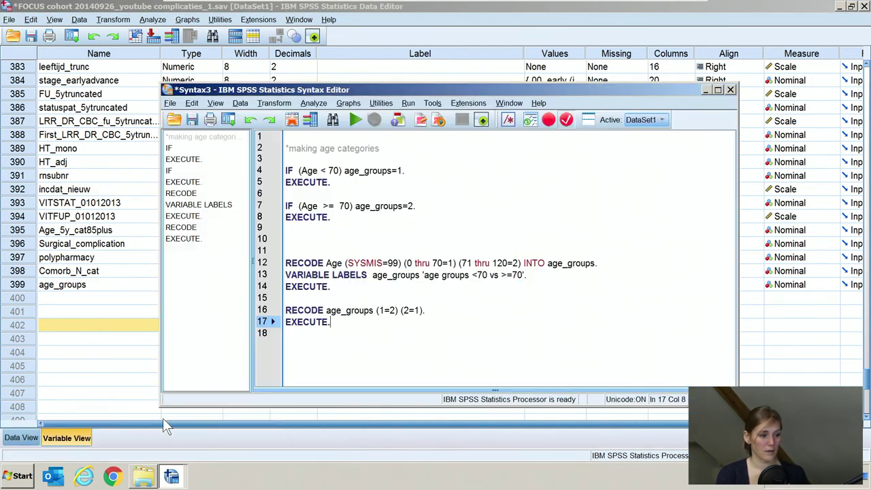
Separate the pasted lines with blank lines, then run the RECODE age_groups and EXECUTE commands
click(361, 301)
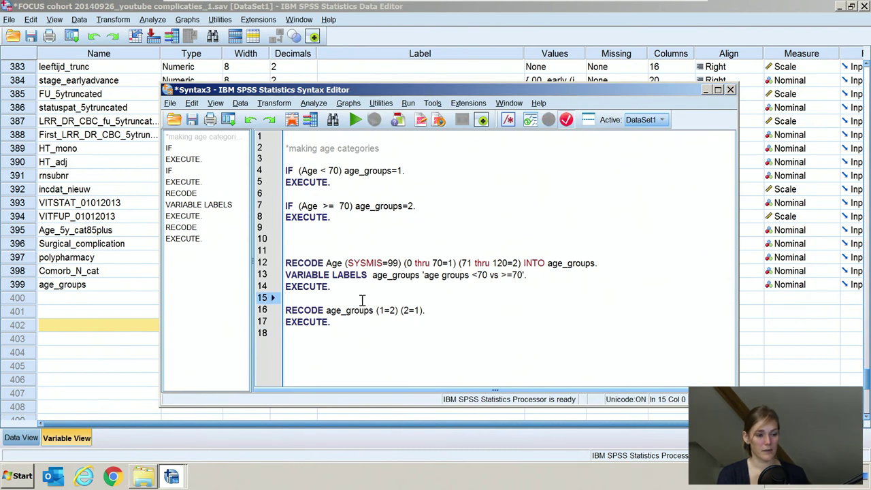
key(Return)
key(Return)
key(Return)
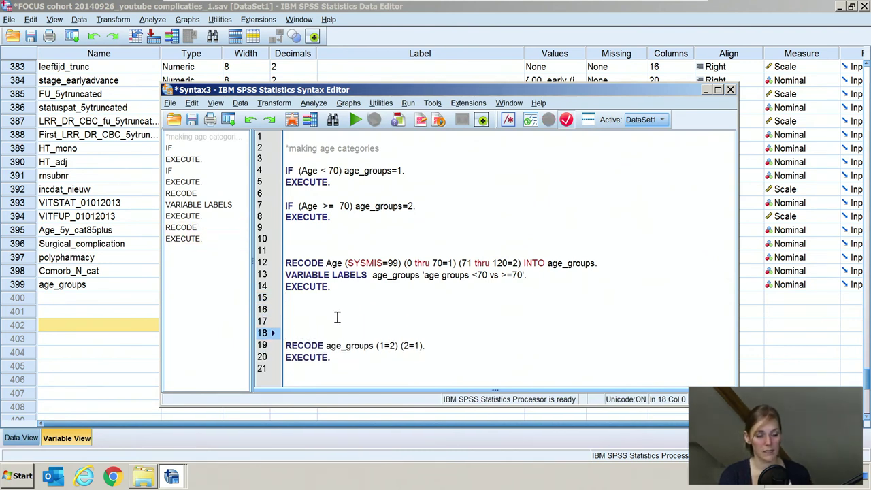
click(337, 317)
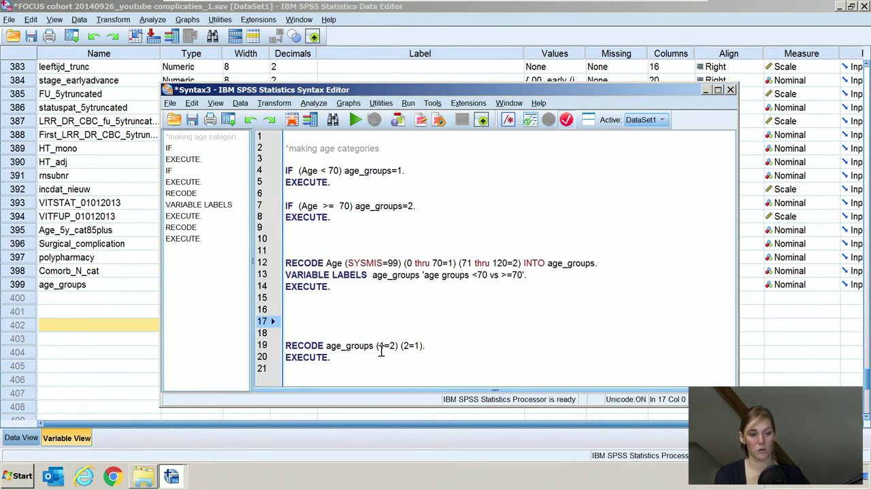
drag(308, 324, 346, 352)
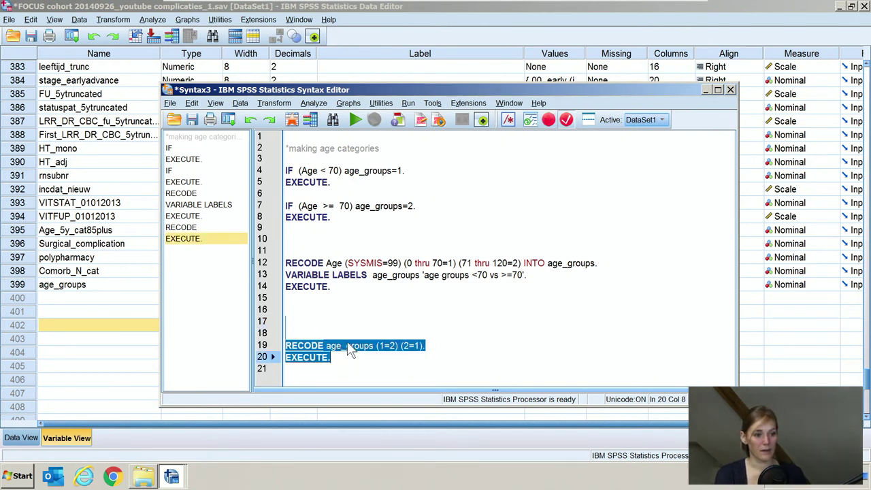
click(356, 122)
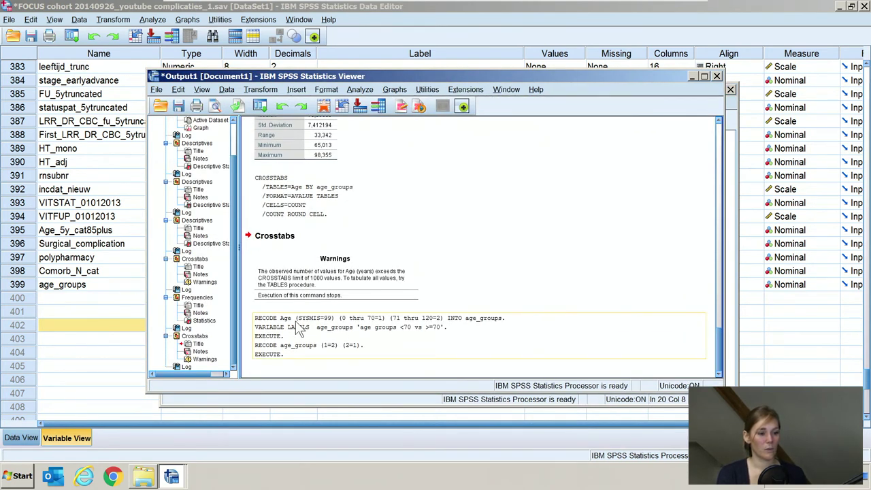
Open the Value Labels for age_groups in Variable View and cancel after seeing none are defined
click(55, 314)
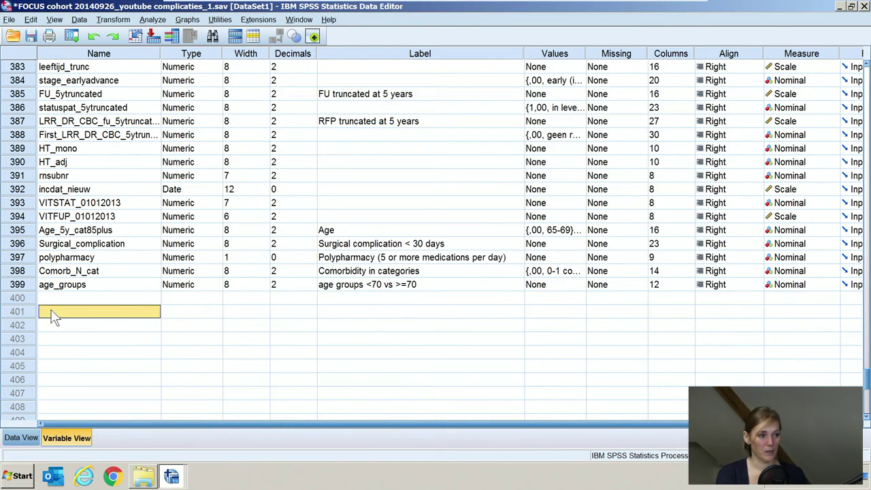
click(576, 284)
click(580, 285)
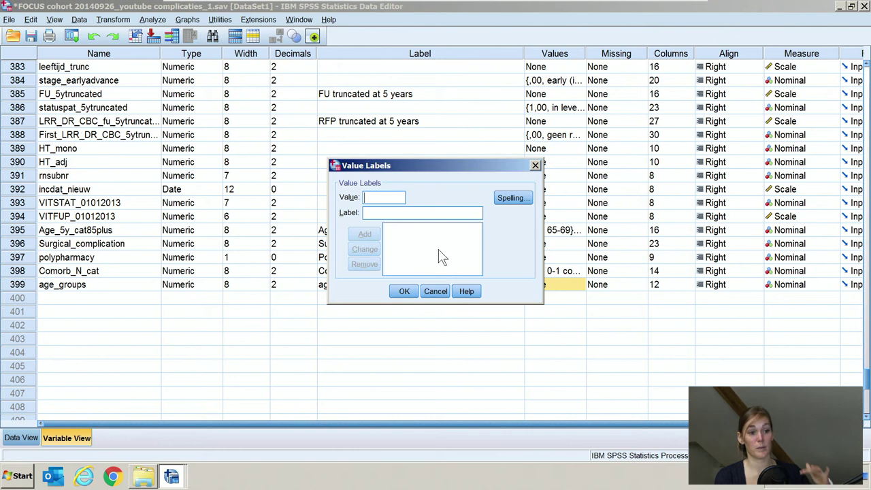
click(436, 291)
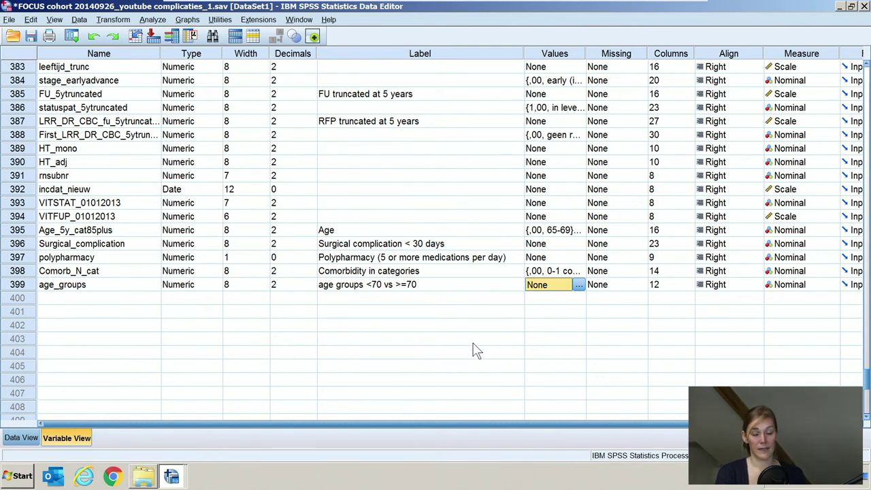
Write a VALUE LABELS command: 1 '70 years or older', 2 'younger than 70 years'
click(174, 475)
click(122, 447)
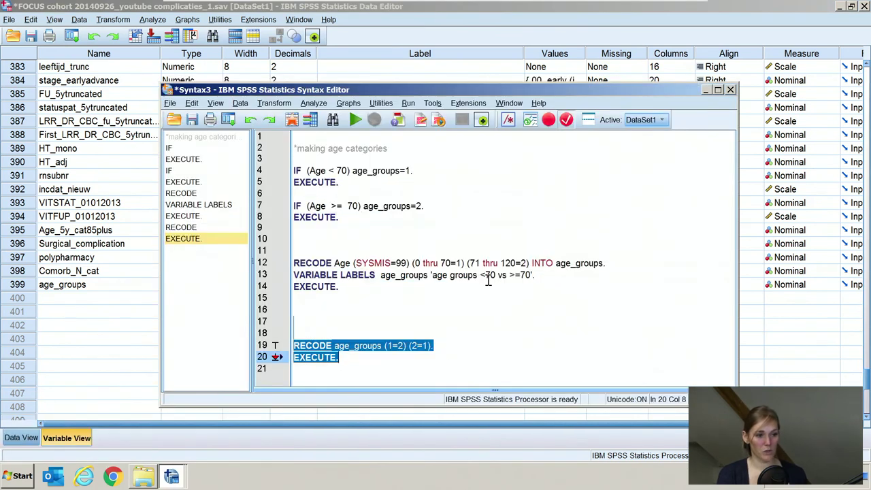
click(395, 368)
key(Return)
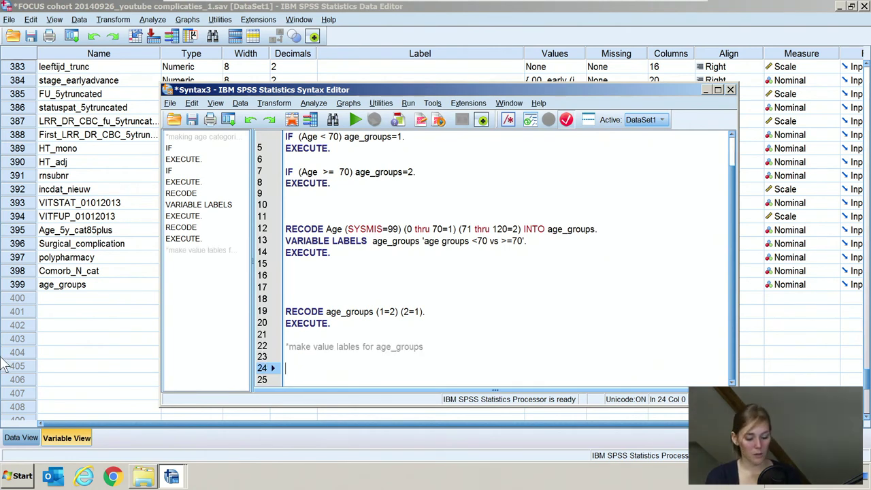
text(VALUE L)
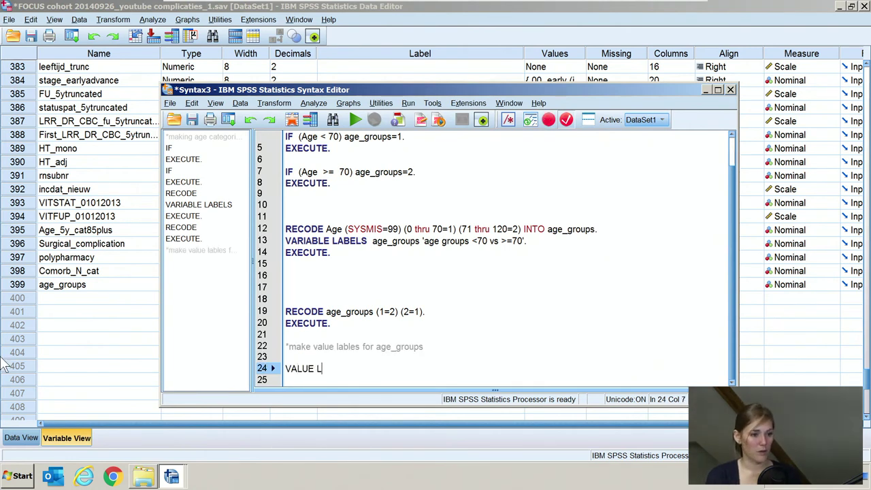
text(ABELS age)
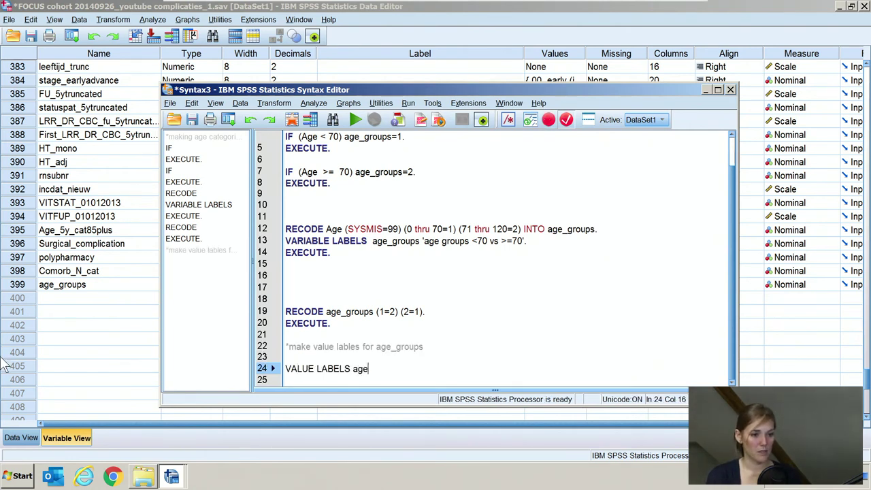
text(_group)
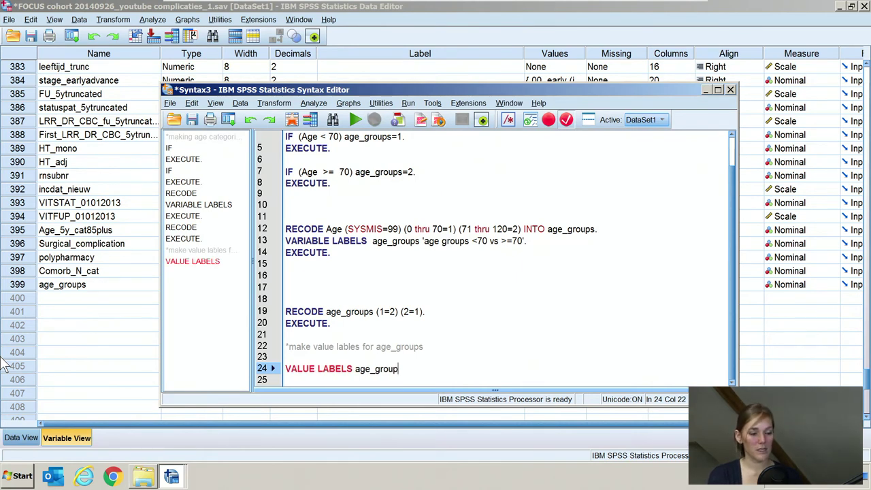
key(Return)
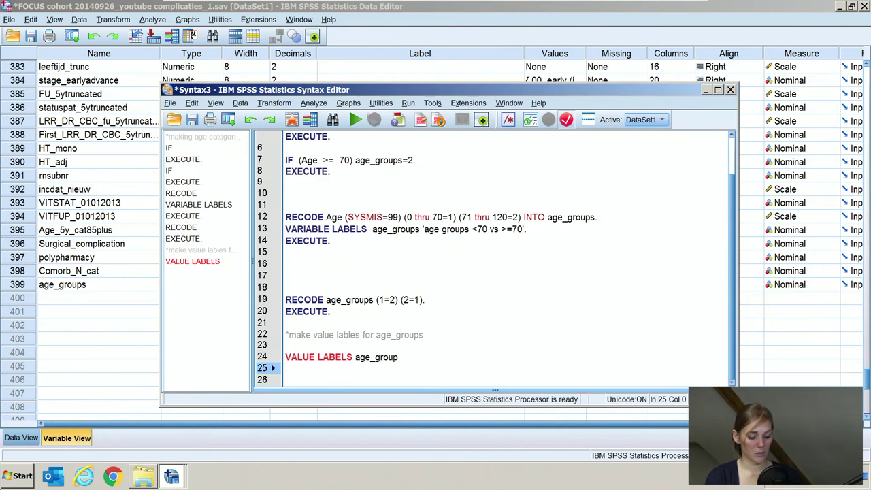
text(1 '<70)
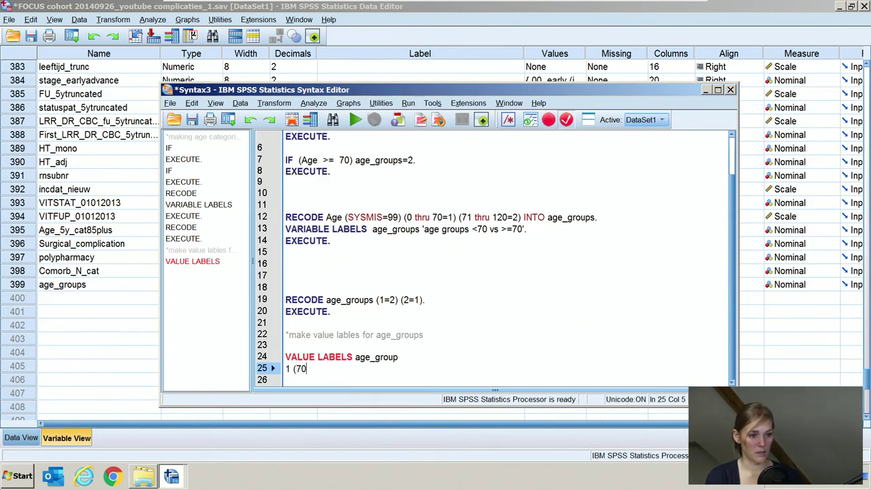
key(BackSpace)
key(BackSpace)
key(BackSpace)
key(BackSpace)
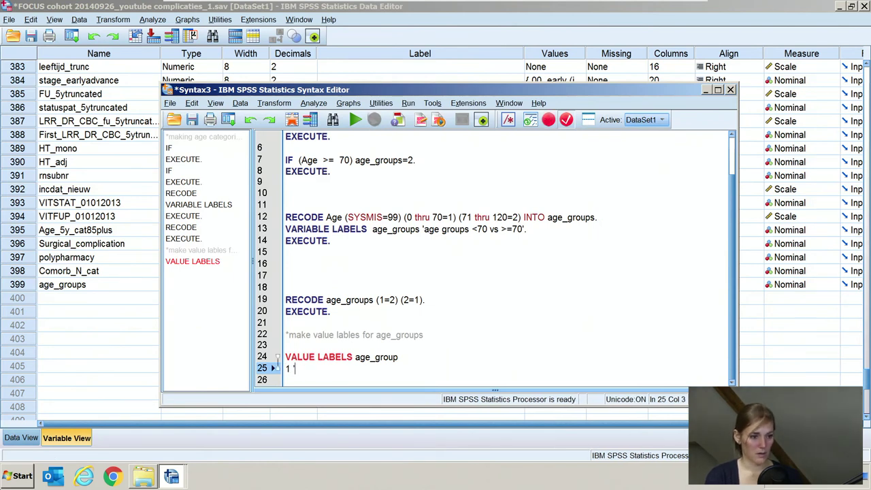
text('70 years )
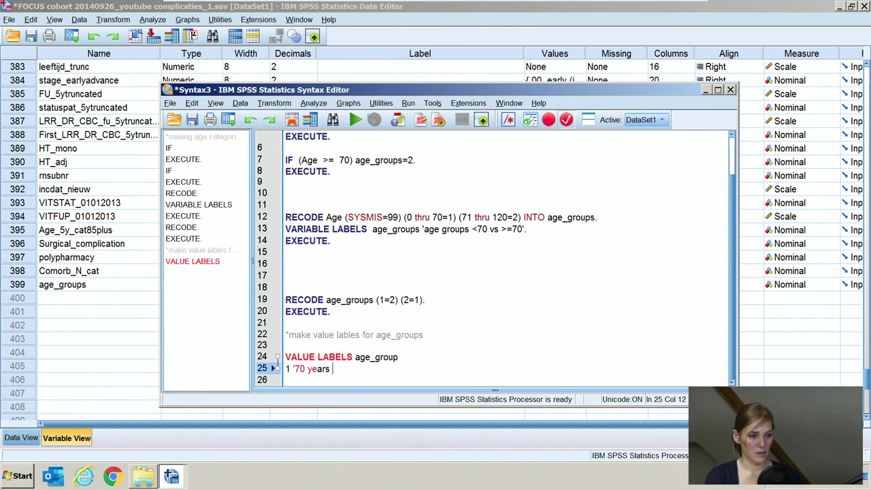
text(or older')
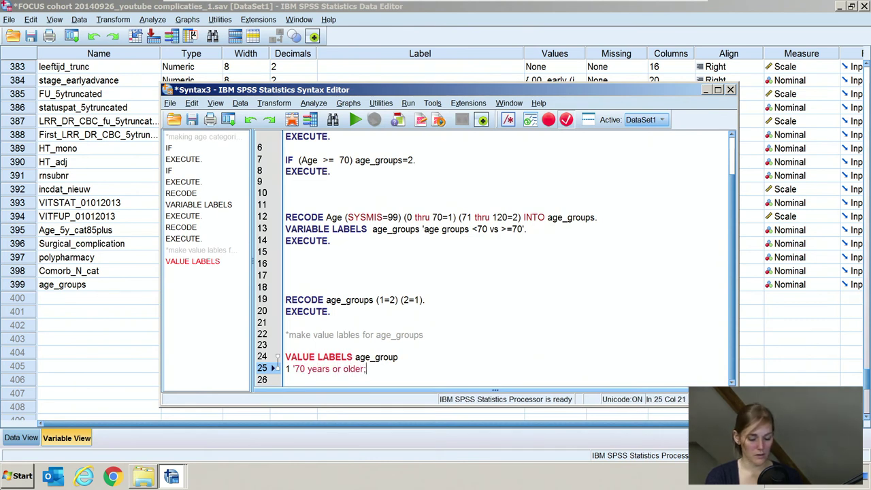
key(BackSpace)
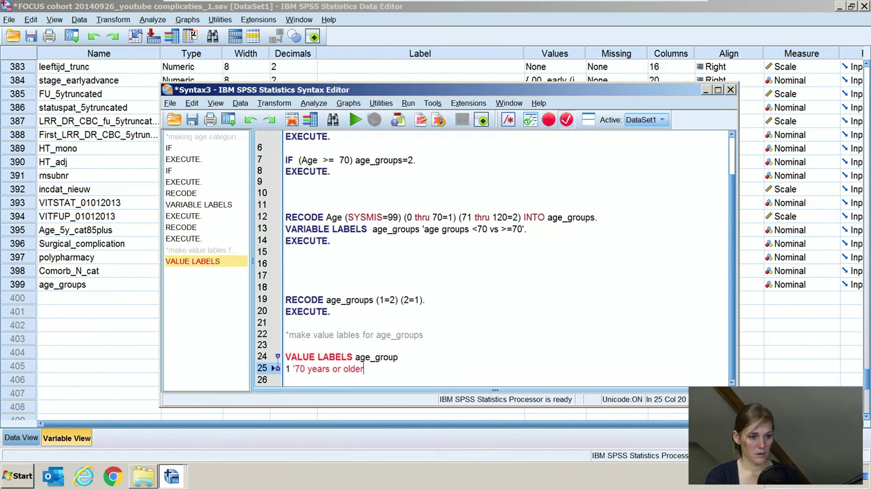
key(Return)
text(2)
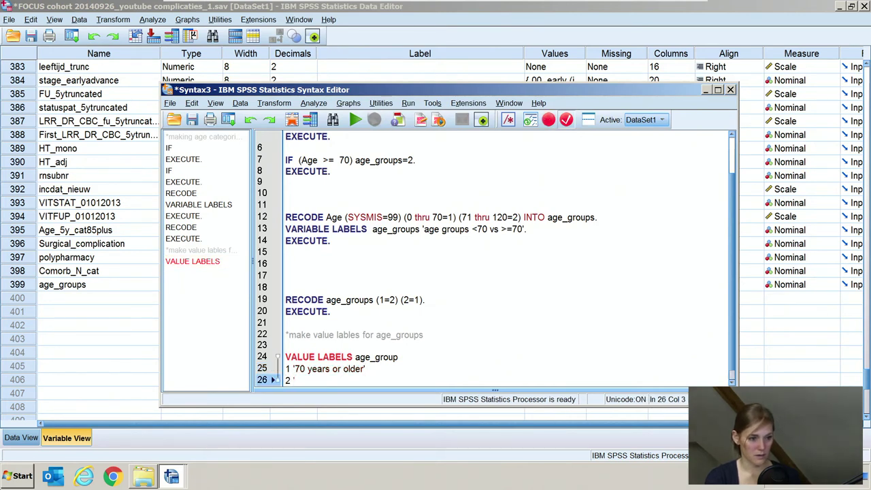
text( 'young)
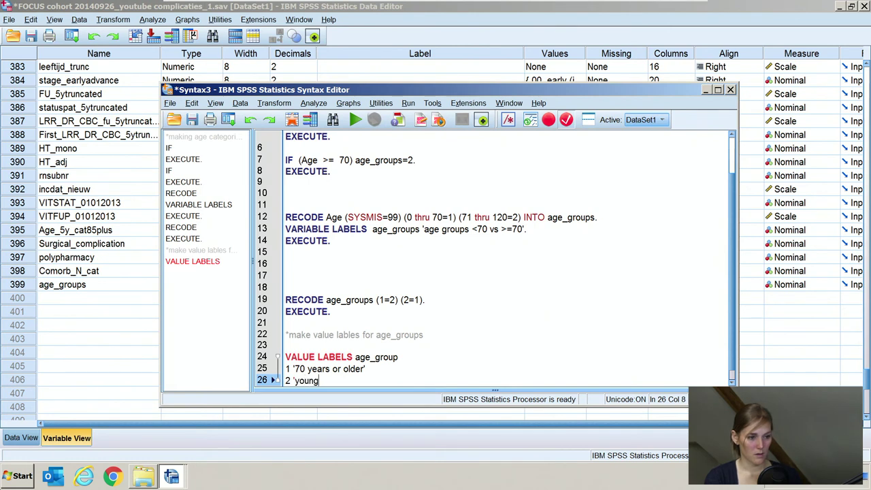
text(er than 70 years')
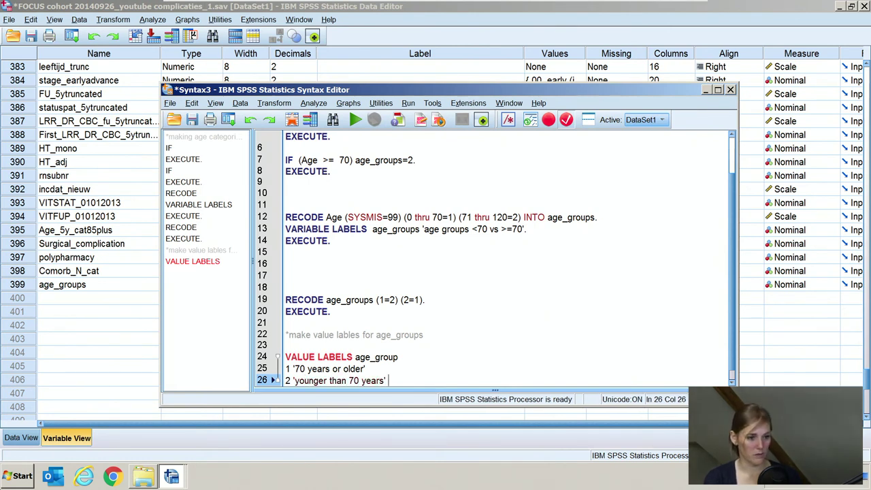
Run the three value-label lines and return to the Data Editor's variable list
key(ctrl+r)
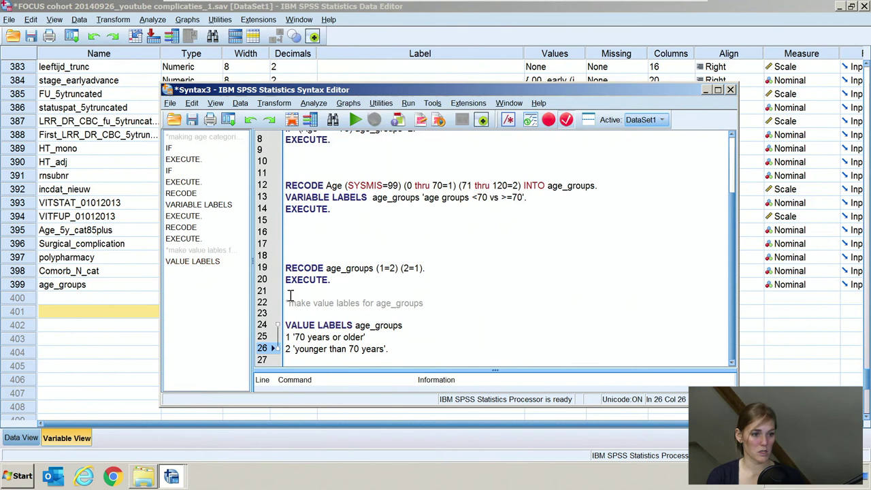
drag(285, 326, 388, 349)
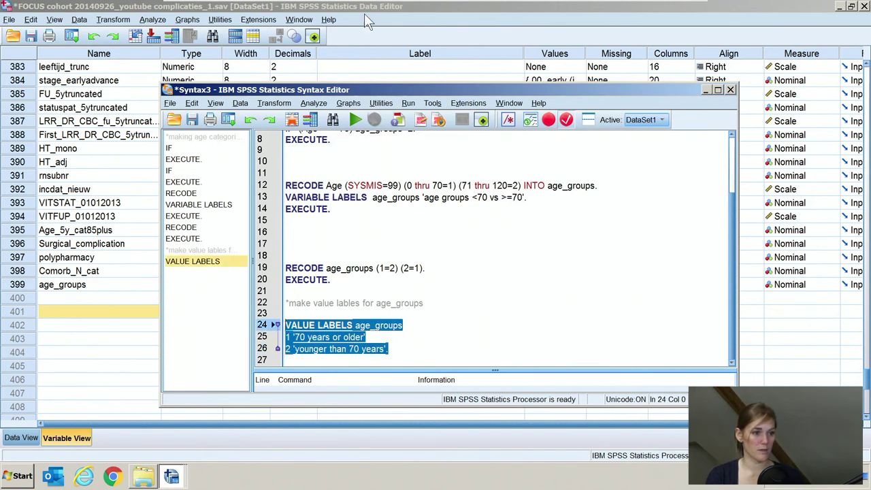
click(355, 120)
click(83, 294)
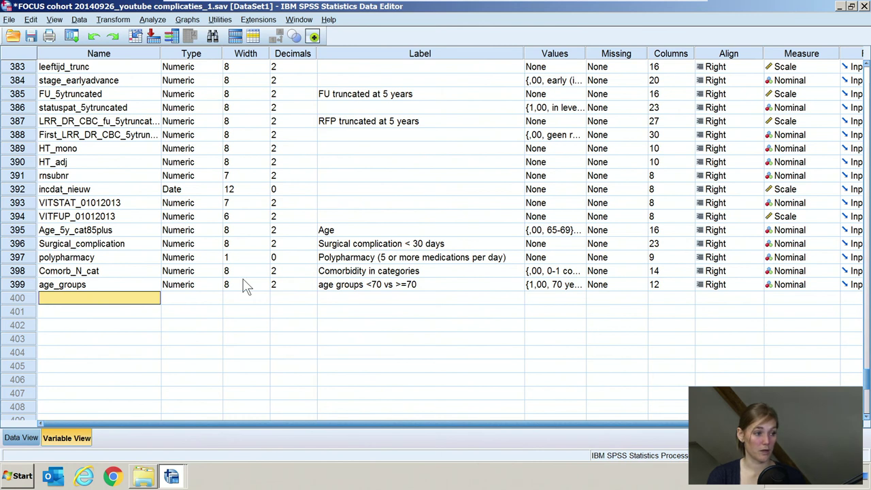
Open Compute Variable from the Transform menu and Reset its previous settings
click(420, 338)
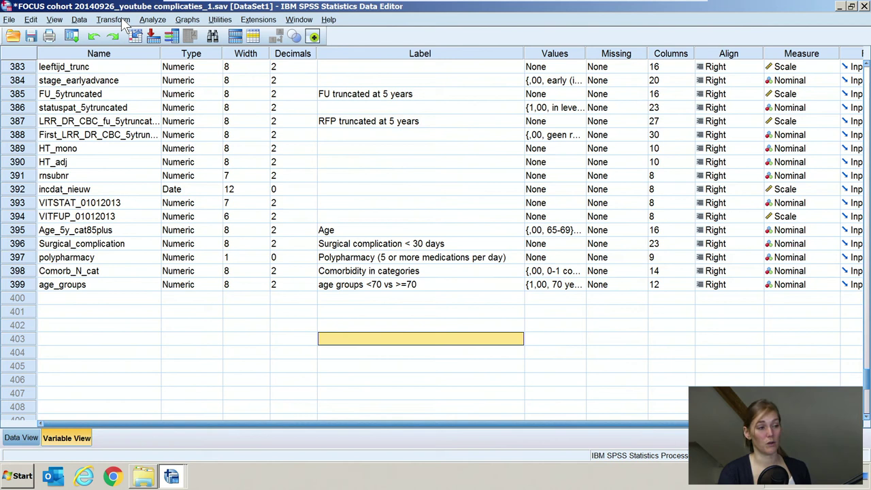
click(113, 20)
click(112, 33)
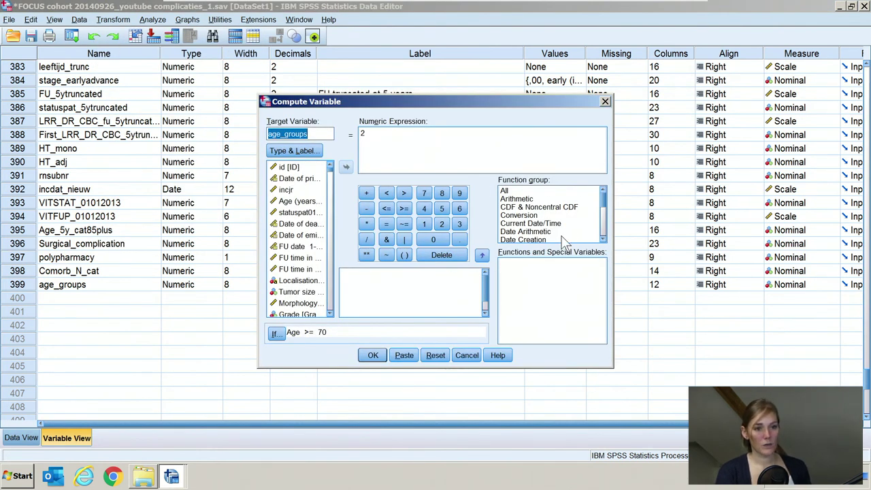
click(435, 355)
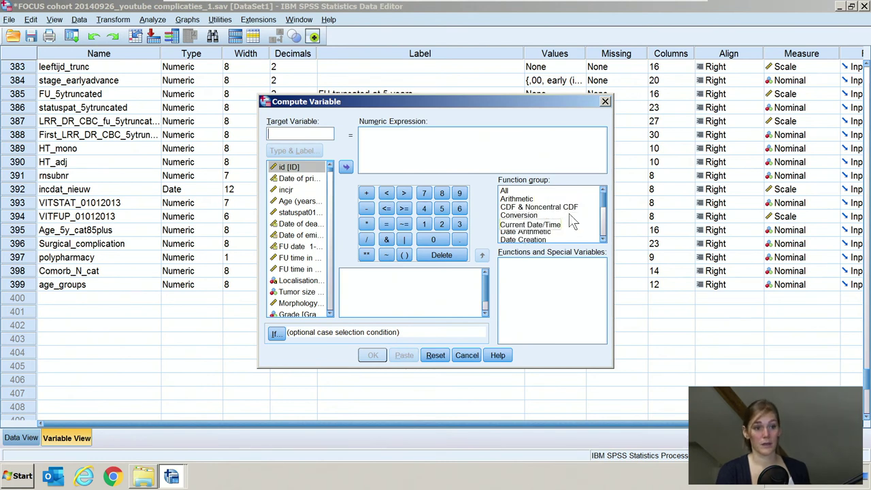
Select the Date Arithmetic function group and pick Datediff to show its DATEDIFF(datetime2, datetime1, "unit") description
click(601, 209)
drag(601, 200, 601, 203)
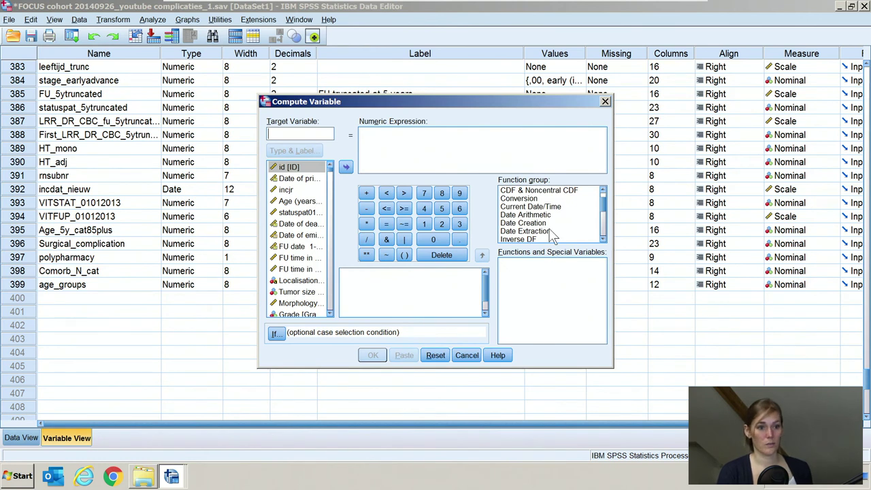
click(513, 214)
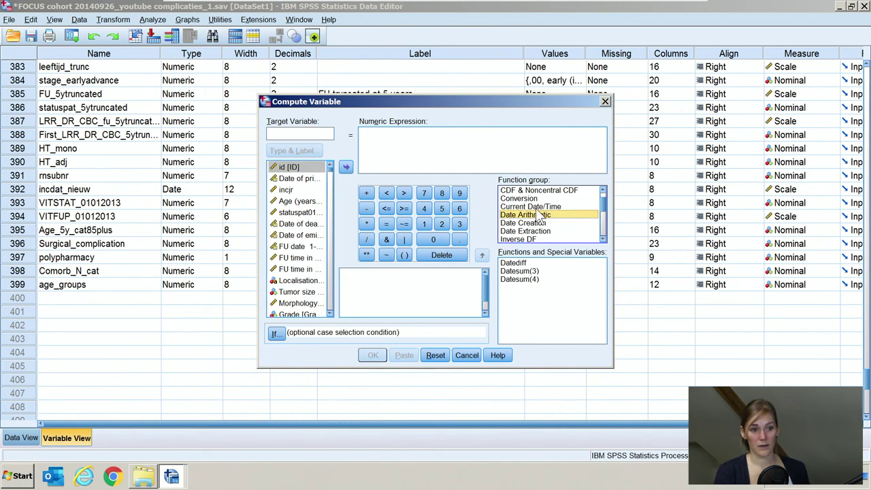
click(513, 264)
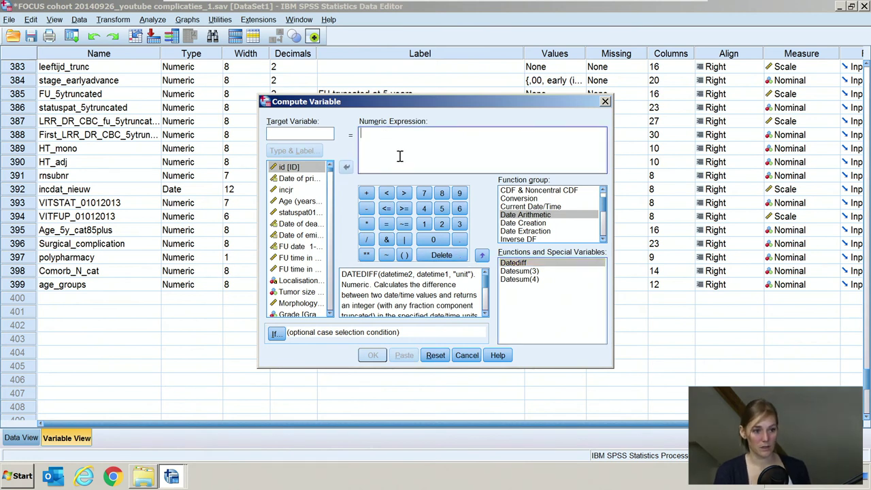
Enter the numeric expression DATEDIFF(date1, date2, "days")
text(DATE)
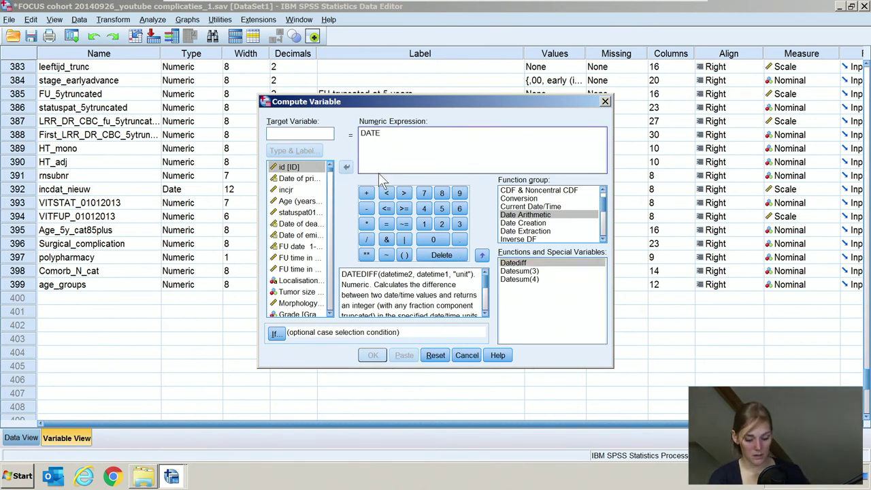
text(DIFF()
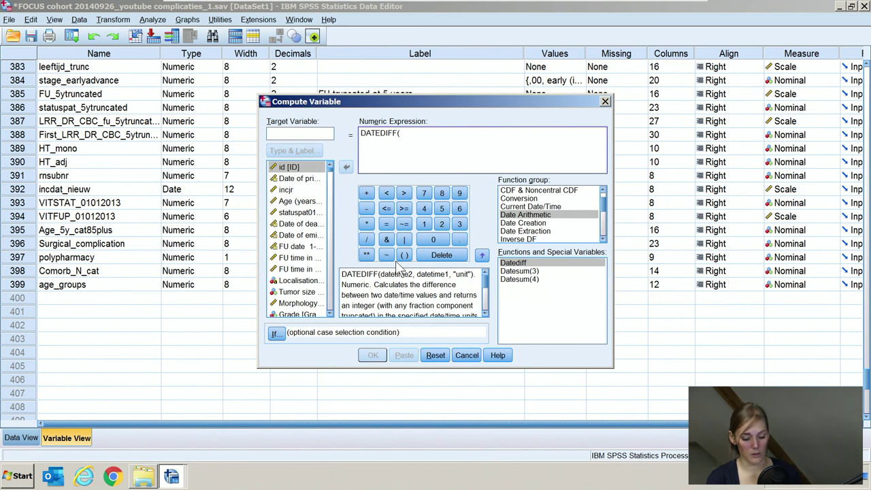
text(date1m)
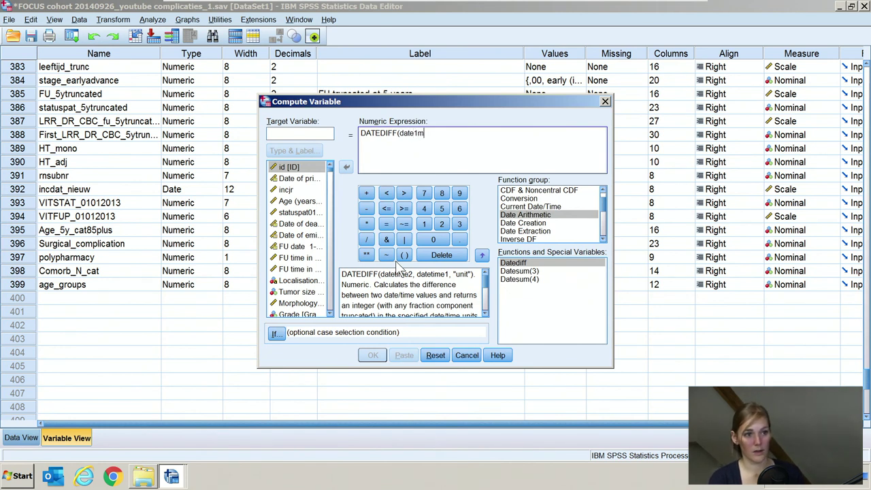
key(BackSpace)
text(, date2)
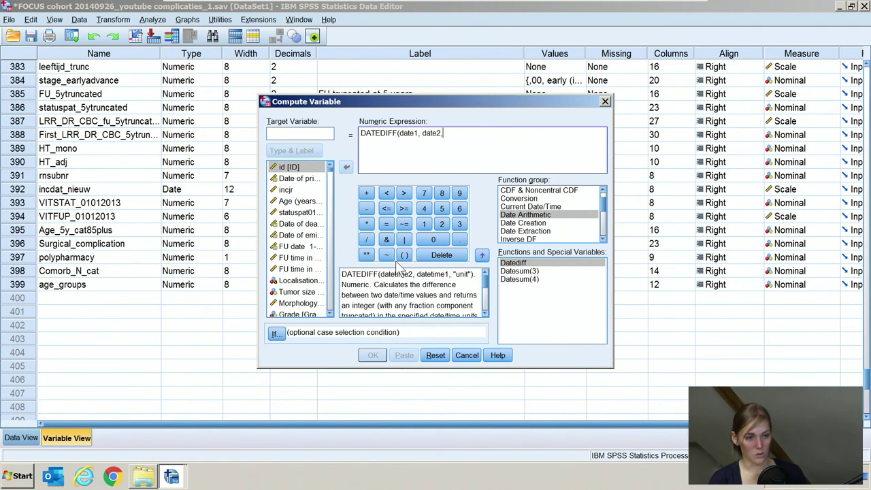
text(, )
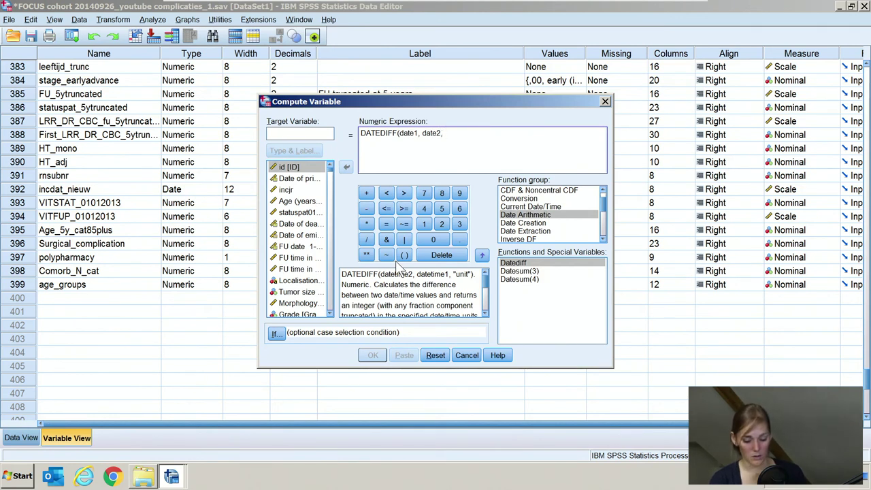
text("days)
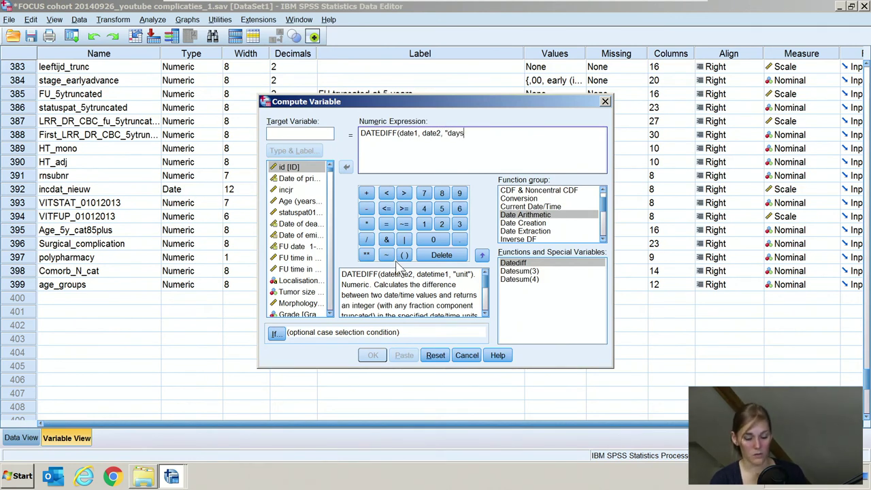
text("))
Name the target variable test_variable
click(304, 134)
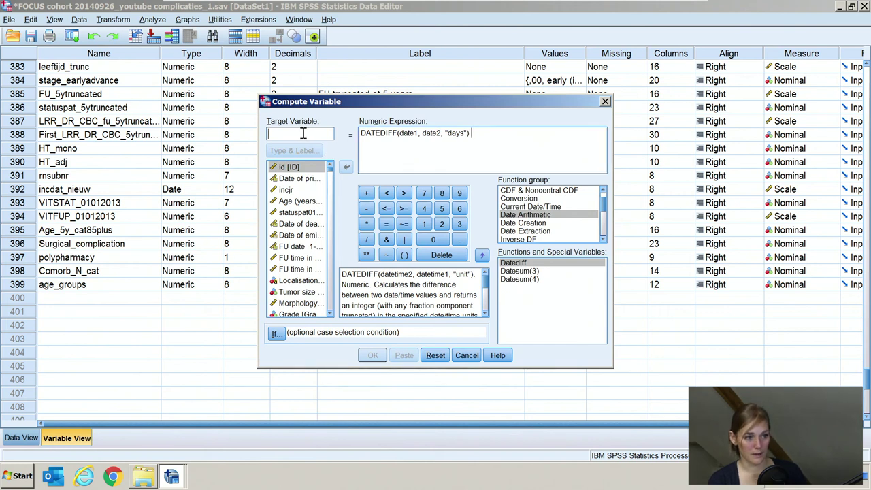
text(test_variable)
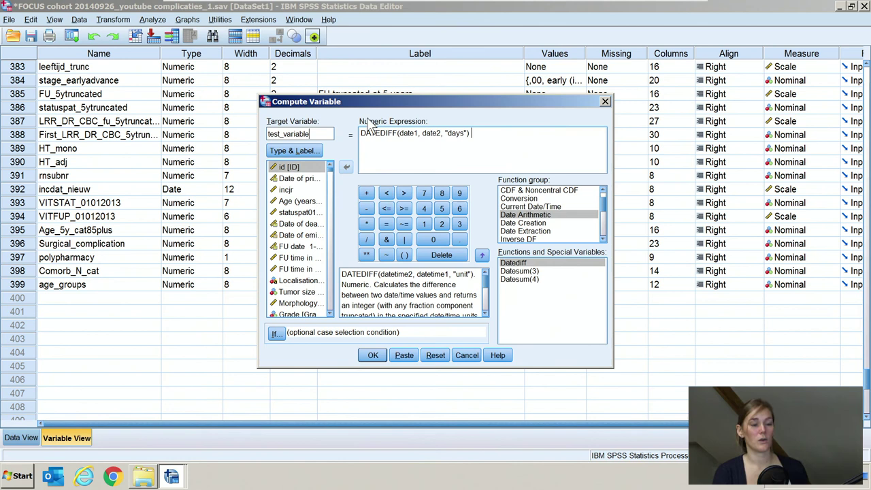
double_click(408, 134)
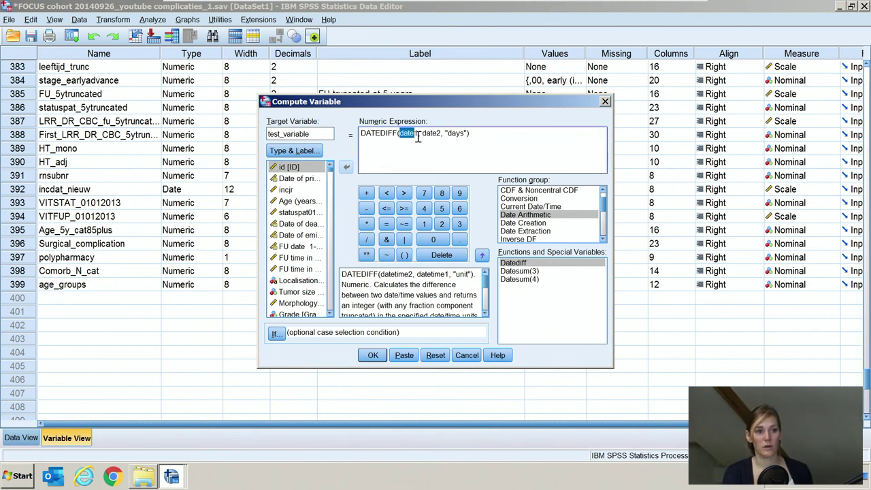
click(488, 137)
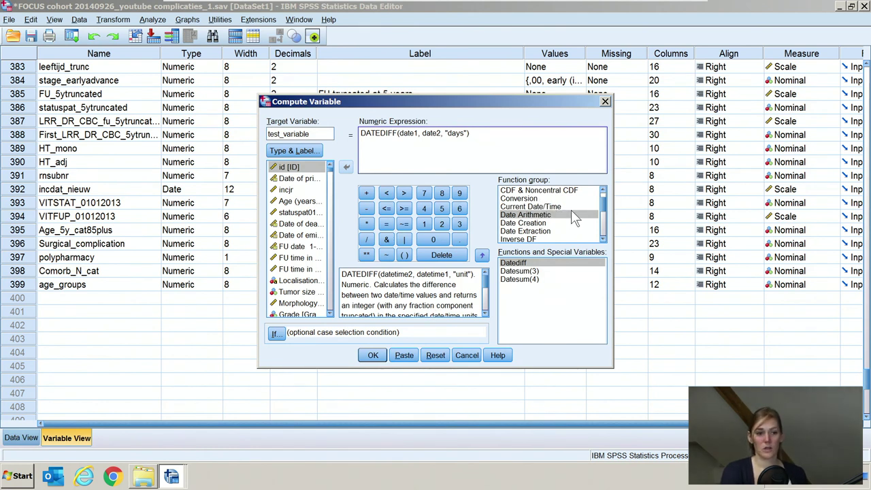
scroll(586, 203, up, 1)
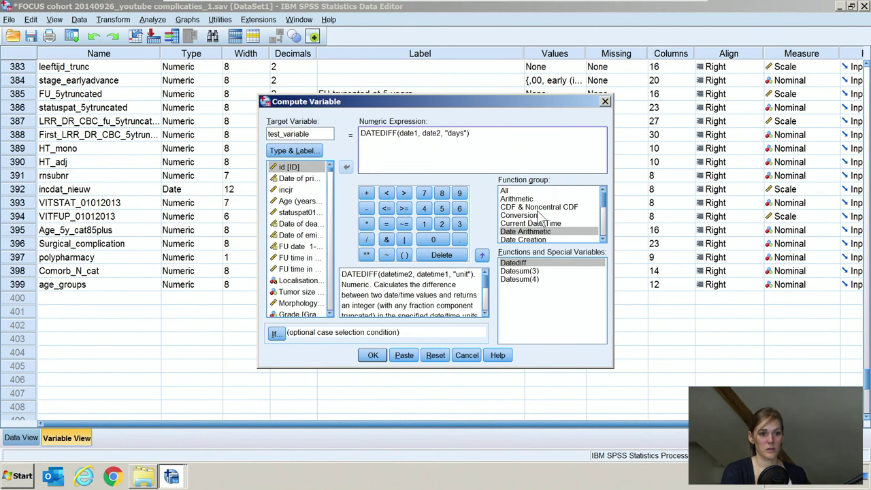
scroll(538, 218, down, 3)
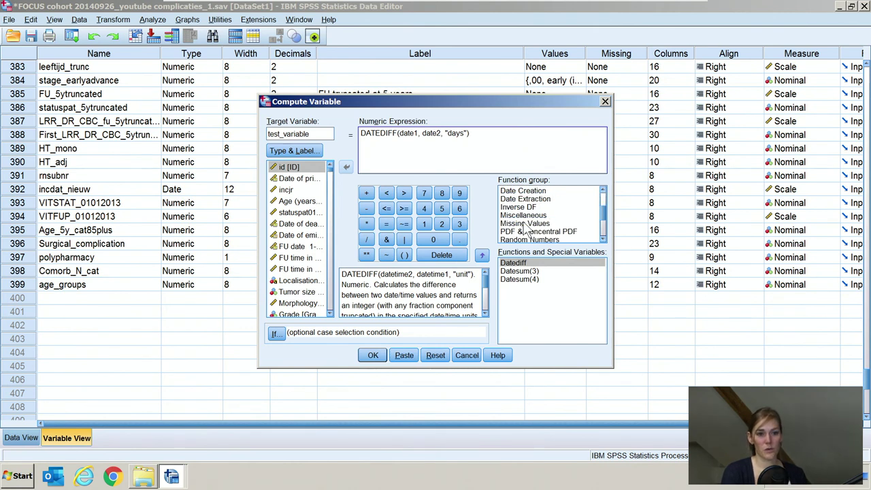
scroll(534, 207, down, 3)
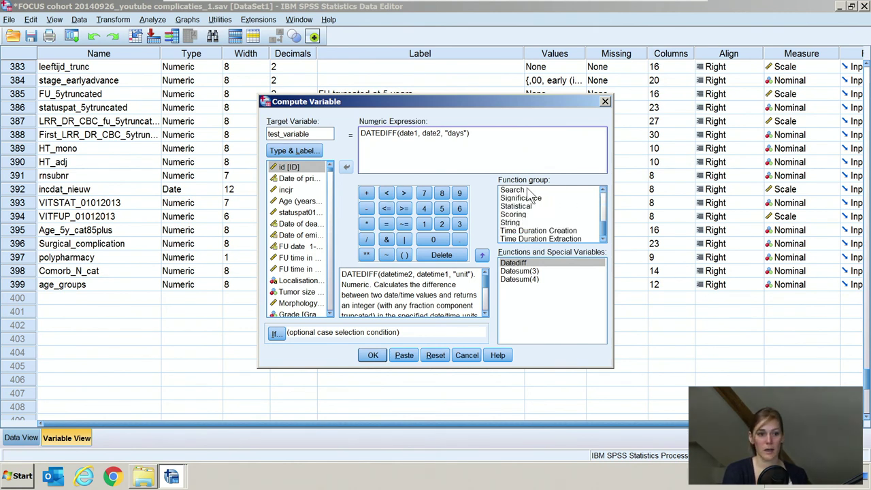